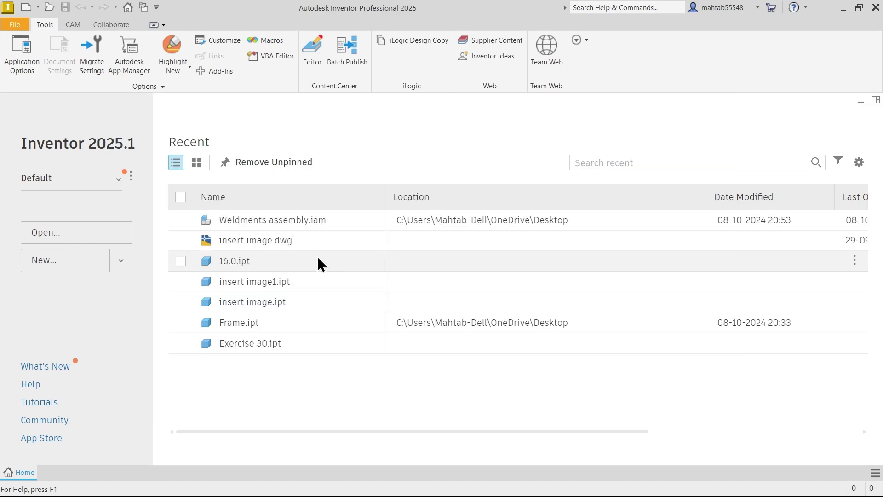
- Create a new part from the Metric Standard (mm).ipt template
{"action": "left_click", "coordinate": [48, 266]}
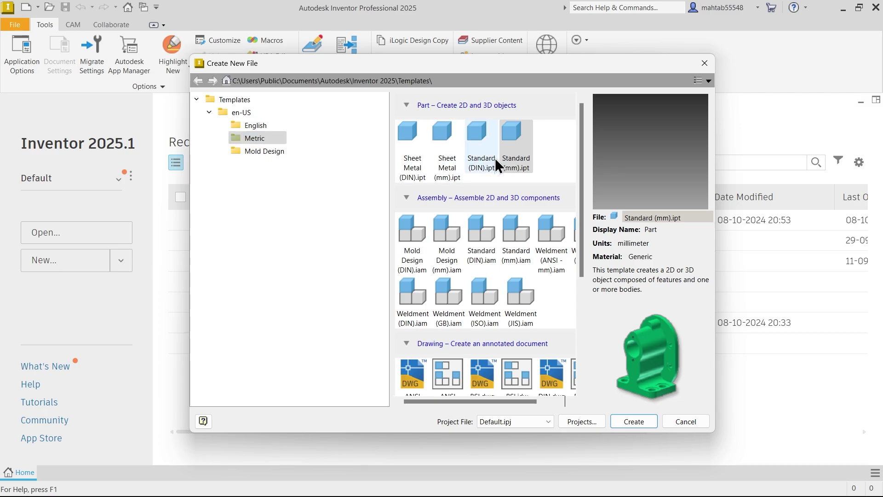
{"action": "left_click", "coordinate": [516, 167]}
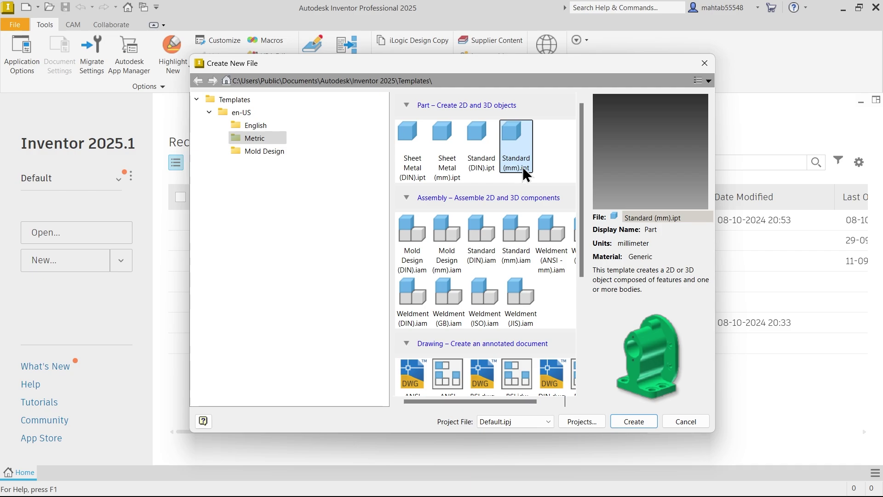
{"action": "left_click", "coordinate": [633, 421]}
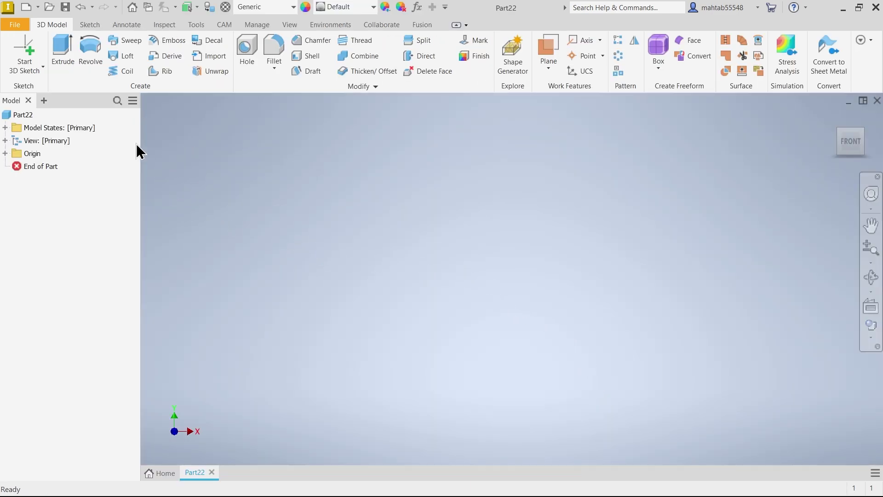
- Start 3D Sketch1 and reset the view to the isometric home angle
{"action": "left_click", "coordinate": [30, 70]}
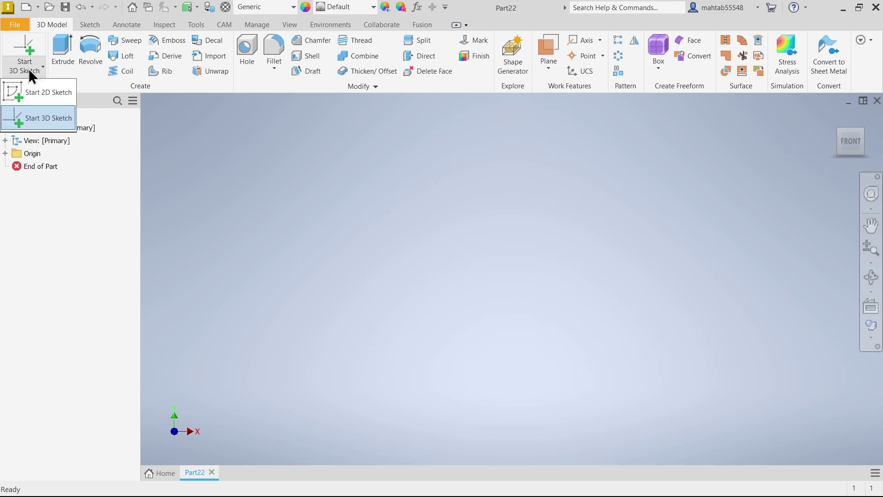
{"action": "left_click", "coordinate": [37, 124]}
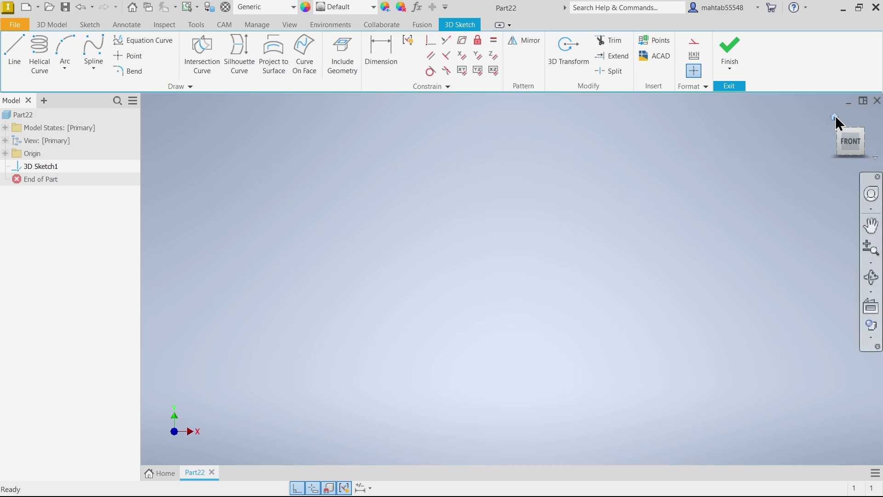
{"action": "left_click", "coordinate": [835, 117]}
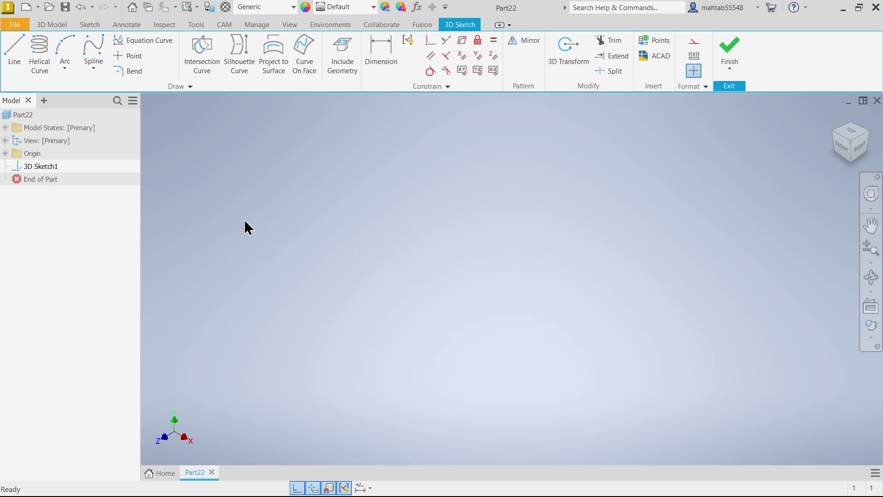
- Draw the first 3D line from the sketch origin along the X axis
{"action": "left_click", "coordinate": [12, 54]}
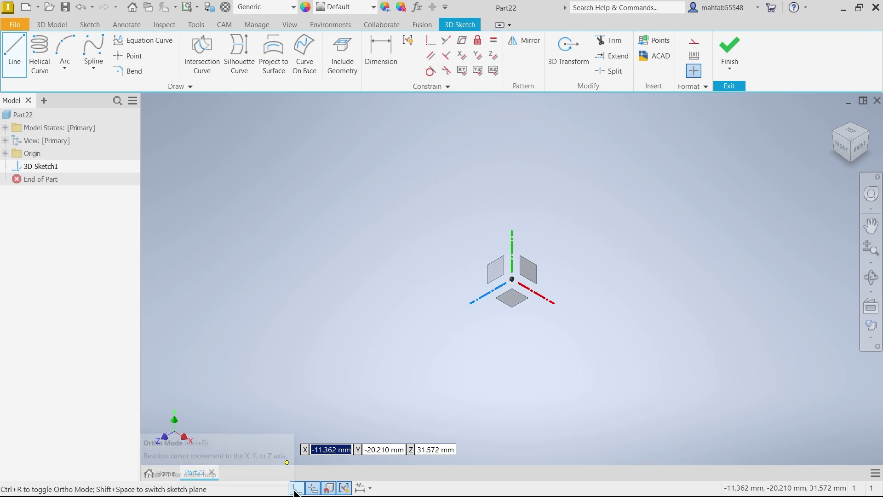
{"action": "left_click", "coordinate": [512, 281]}
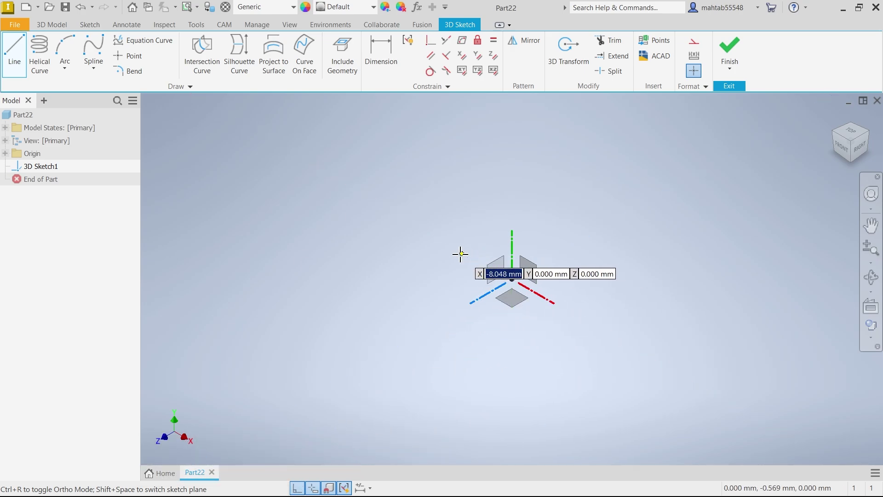
{"action": "key", "text": "Escape"}
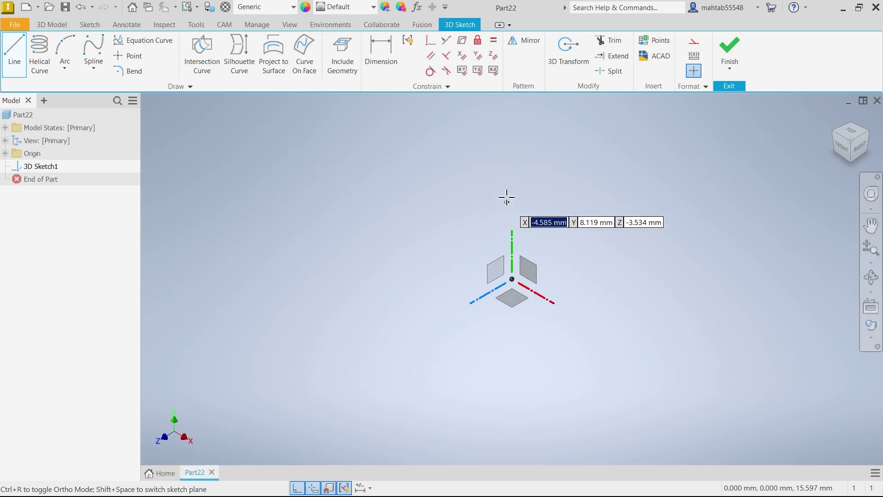
{"action": "left_click", "coordinate": [513, 279]}
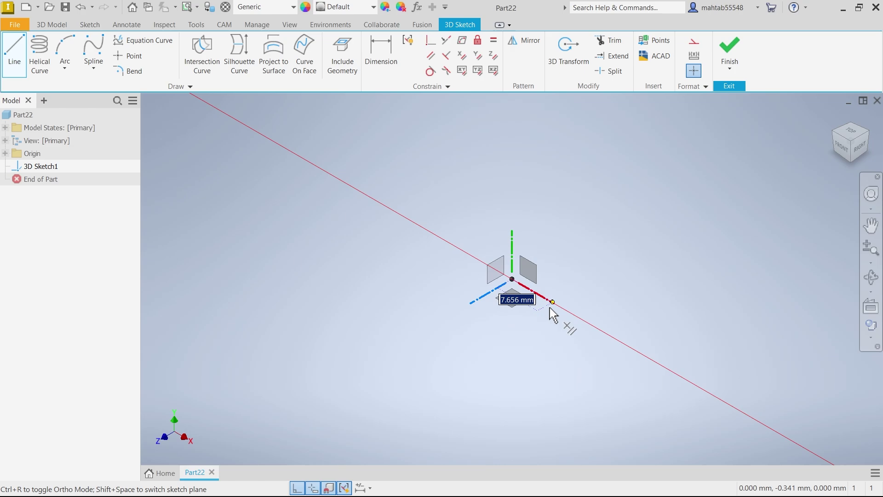
{"action": "scroll", "coordinate": [596, 333], "scroll_direction": "down", "scroll_amount": 3}
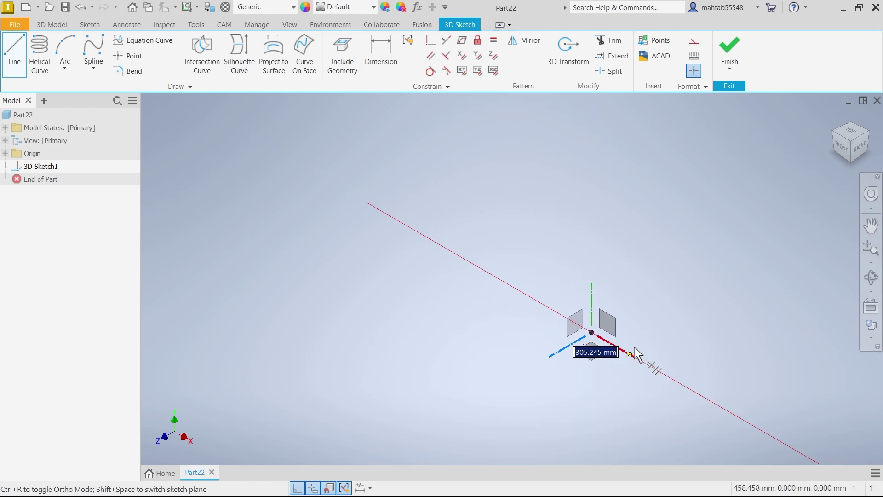
{"action": "scroll", "coordinate": [630, 354], "scroll_direction": "up", "scroll_amount": 3}
{"action": "scroll", "coordinate": [607, 355], "scroll_direction": "down", "scroll_amount": 3}
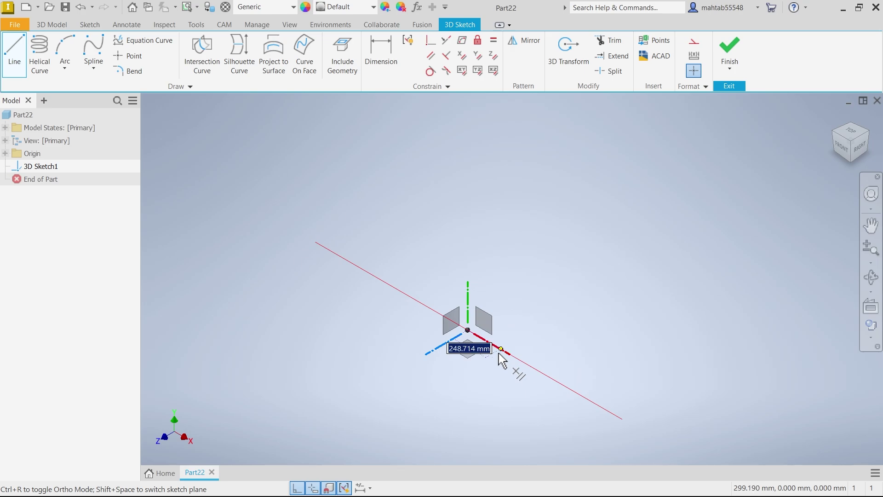
{"action": "scroll", "coordinate": [501, 357], "scroll_direction": "up", "scroll_amount": 3}
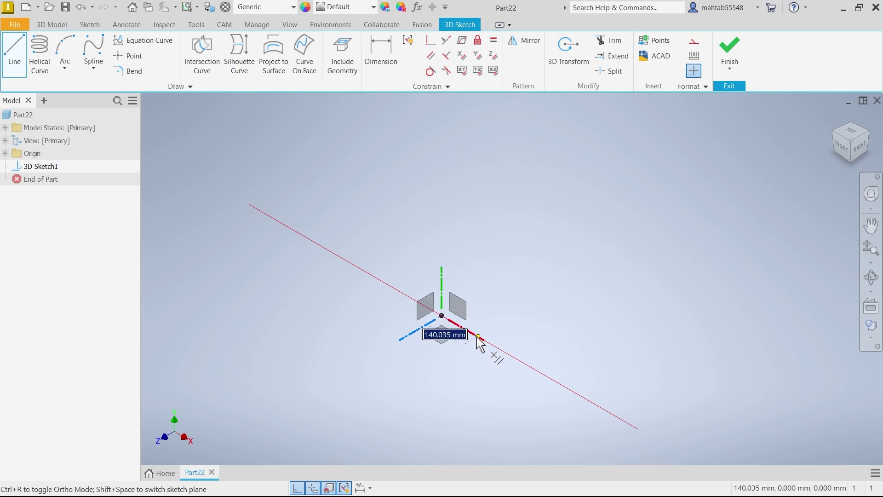
{"action": "scroll", "coordinate": [474, 346], "scroll_direction": "up", "scroll_amount": 3}
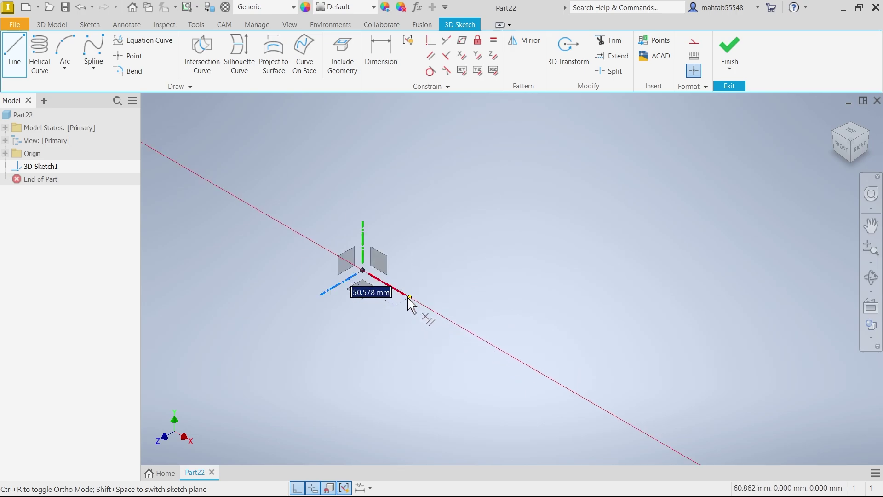
{"action": "left_click", "coordinate": [414, 299]}
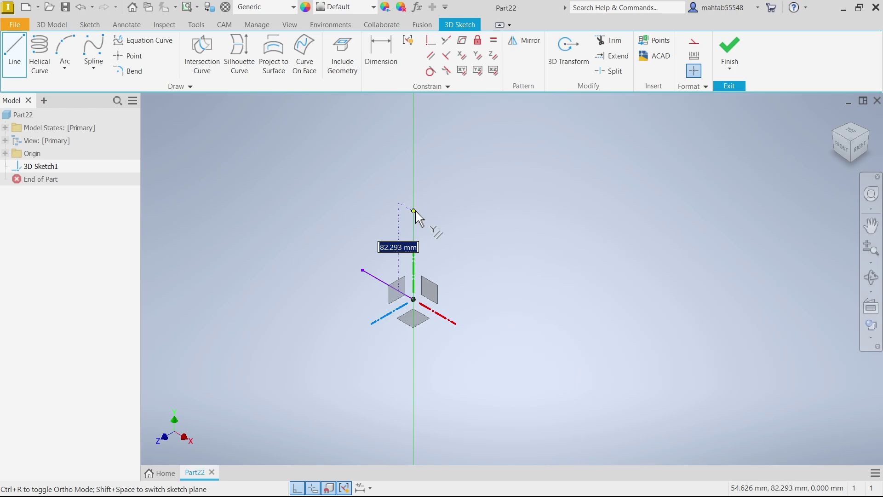
- Add the next path segments along the Y and Z directions at right angles
{"action": "left_click", "coordinate": [413, 237]}
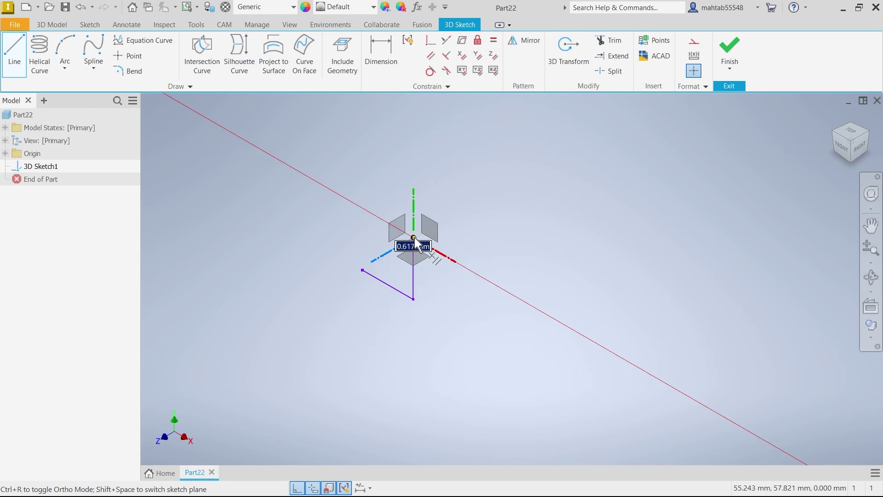
{"action": "scroll", "coordinate": [414, 238], "scroll_direction": "up", "scroll_amount": 5}
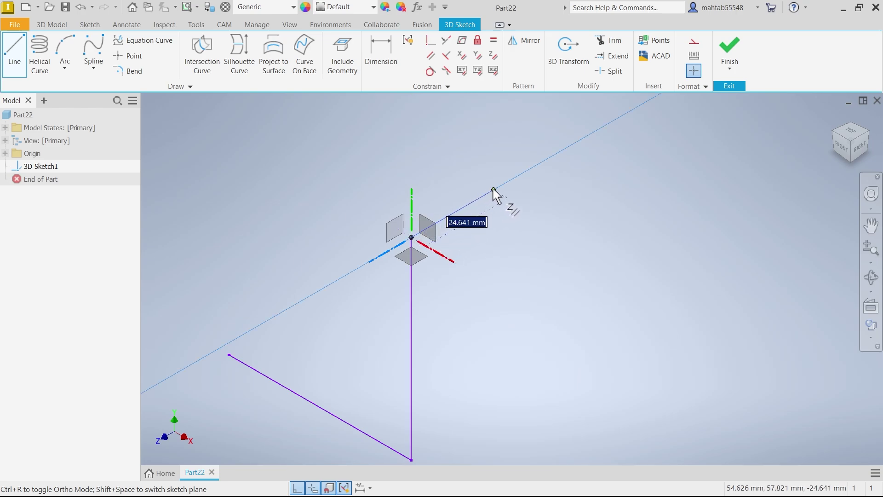
{"action": "scroll", "coordinate": [494, 191], "scroll_direction": "down", "scroll_amount": 2}
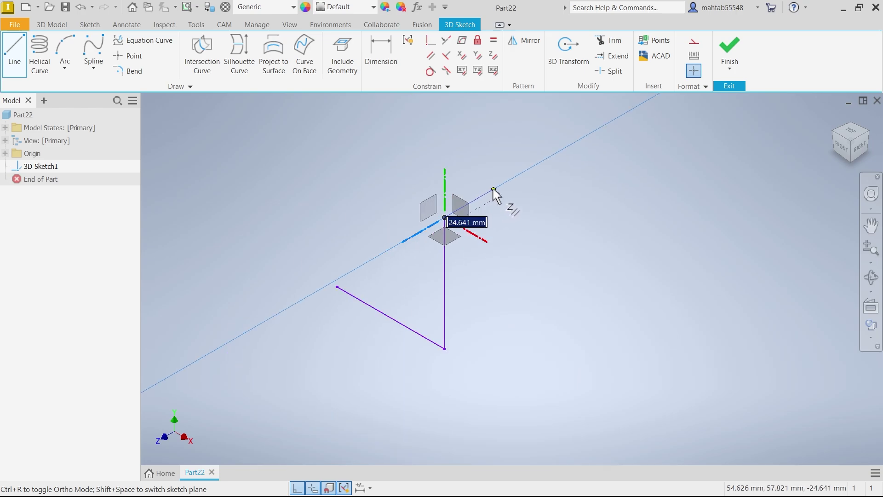
{"action": "left_click", "coordinate": [541, 169]}
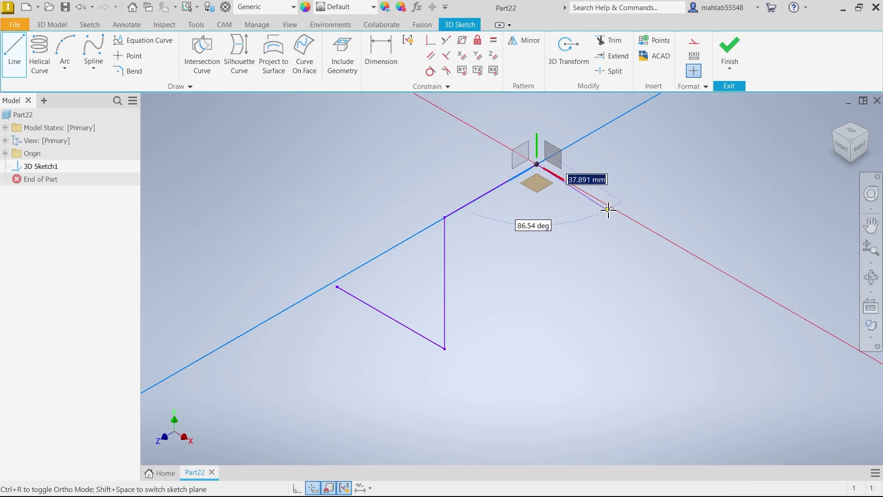
- Add segments along X, Z, vertically downward, and along X to complete the zigzag
{"action": "left_click", "coordinate": [668, 240]}
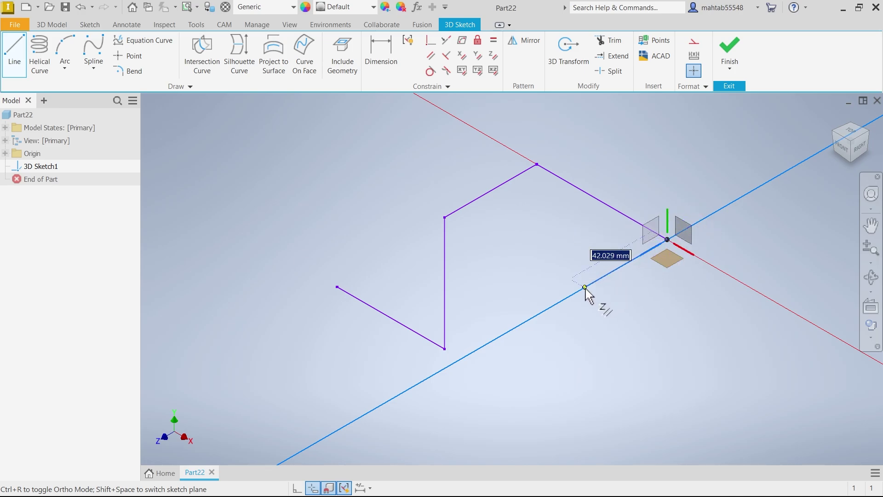
{"action": "left_click", "coordinate": [555, 303]}
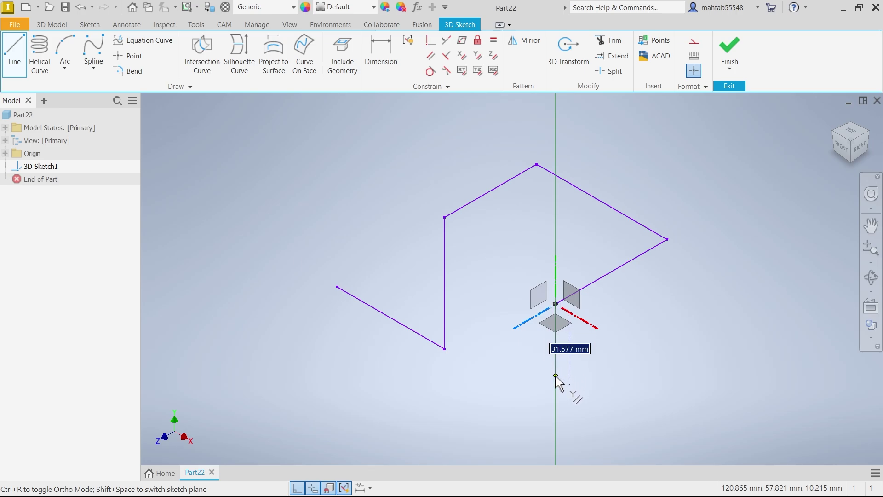
{"action": "left_click", "coordinate": [555, 422]}
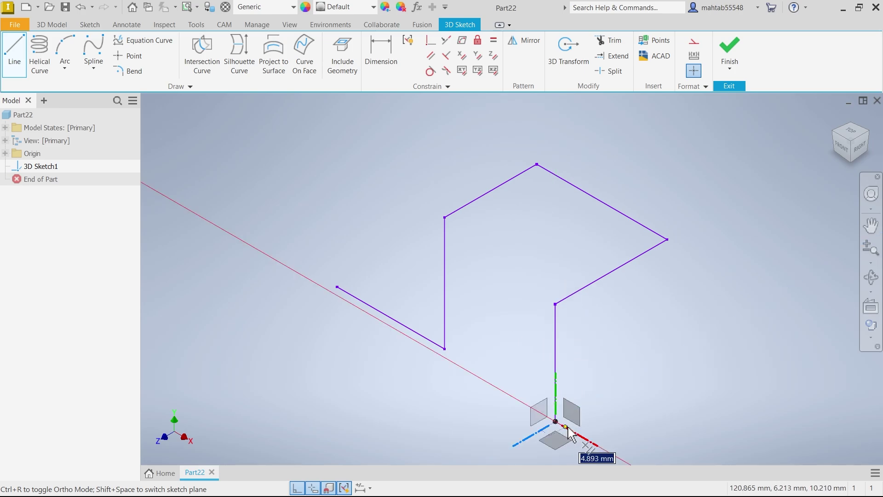
{"action": "scroll", "coordinate": [607, 448], "scroll_direction": "down", "scroll_amount": 3}
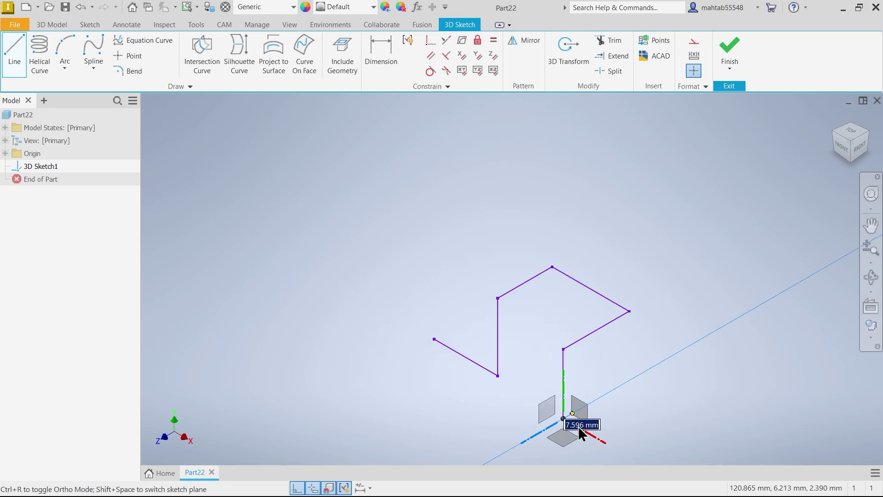
{"action": "left_click", "coordinate": [627, 455]}
{"action": "right_click", "coordinate": [677, 310]}
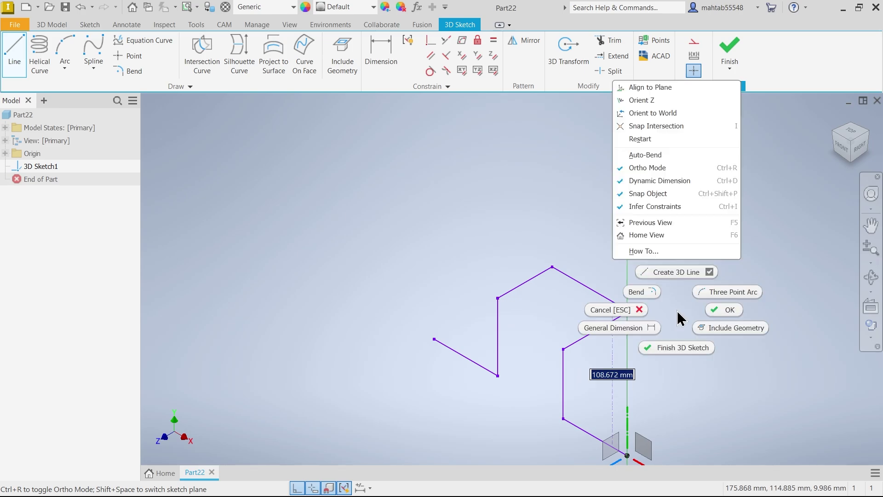
- End the 3D Line tool and zoom and orbit to view the zigzag path
{"action": "left_click", "coordinate": [724, 310]}
{"action": "scroll", "coordinate": [593, 389], "scroll_direction": "up", "scroll_amount": 3}
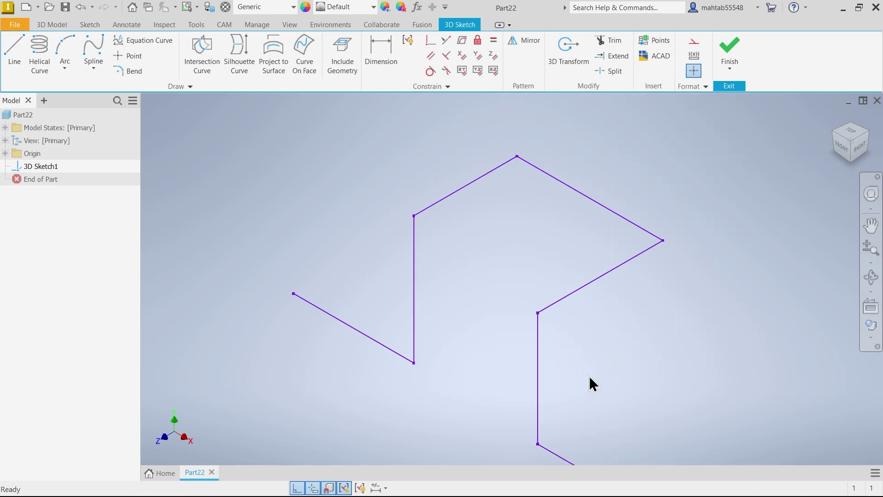
{"action": "mouse_move", "coordinate": [600, 341]}
{"action": "middle_mouse_down", "text": "shift"}
{"action": "mouse_move", "coordinate": [555, 311]}
{"action": "mouse_move", "coordinate": [524, 311]}
{"action": "mouse_move", "coordinate": [560, 324]}
{"action": "mouse_move", "coordinate": [617, 321]}
{"action": "mouse_move", "coordinate": [605, 334]}
{"action": "middle_mouse_up", "text": "shift"}
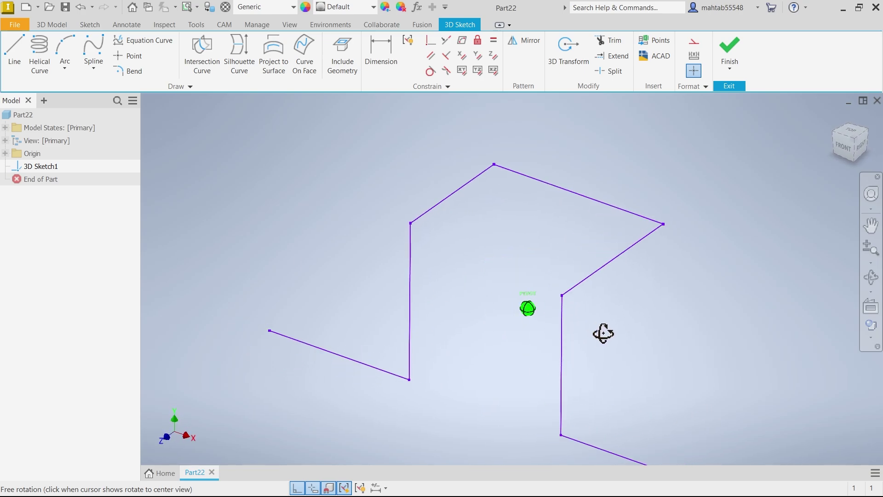
{"action": "scroll", "coordinate": [563, 322], "scroll_direction": "down", "scroll_amount": 2}
{"action": "scroll", "coordinate": [609, 372], "scroll_direction": "up", "scroll_amount": 3}
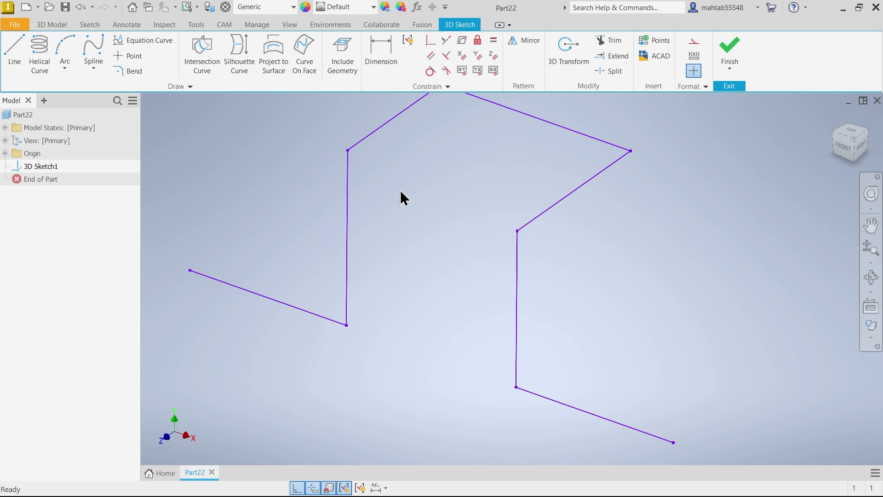
- Apply a Collinear constraint between two lines of the path
{"action": "left_click", "coordinate": [447, 41]}
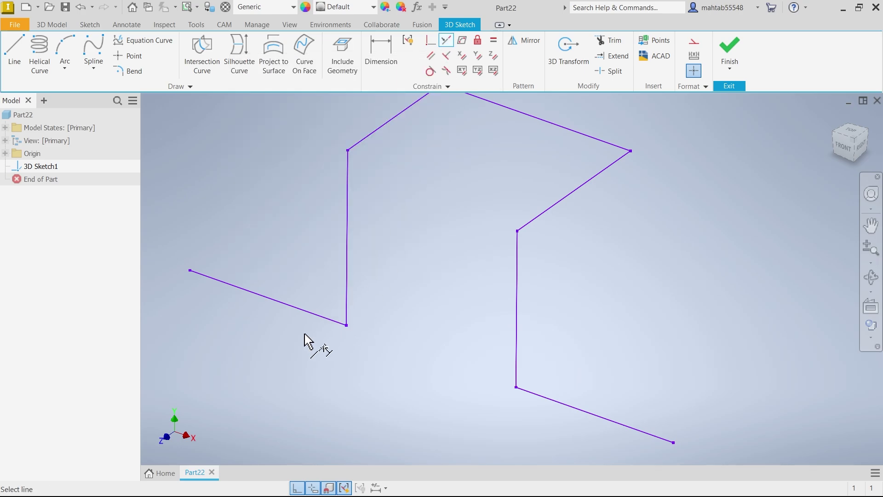
{"action": "left_click", "coordinate": [325, 320]}
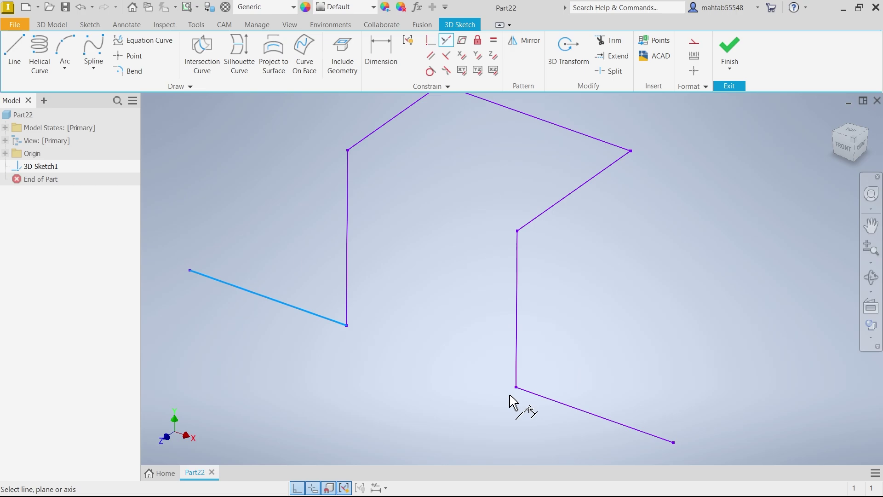
{"action": "left_click", "coordinate": [535, 398]}
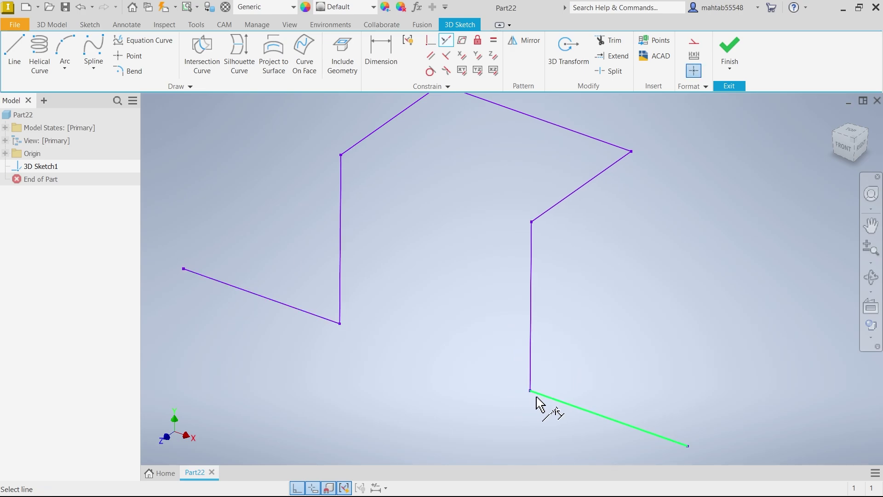
{"action": "right_click", "coordinate": [437, 306]}
{"action": "left_click", "coordinate": [483, 297]}
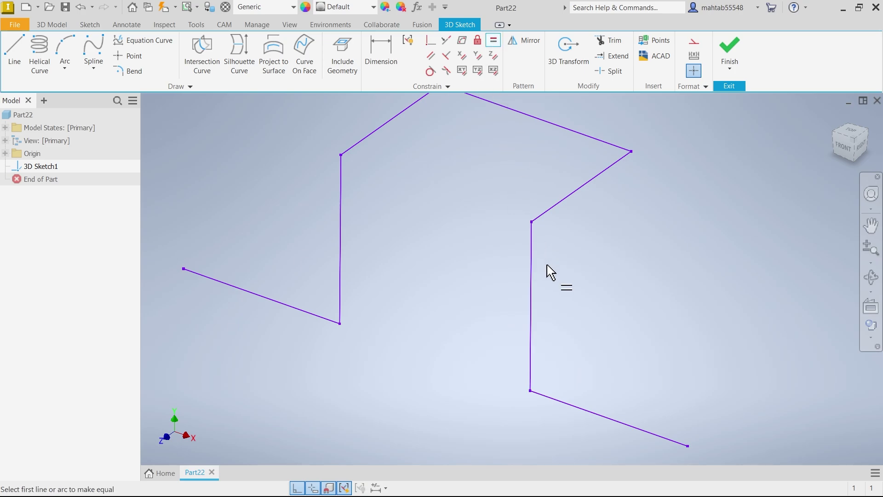
- Make the right vertical line equal in length to the left vertical line
{"action": "left_click", "coordinate": [532, 276]}
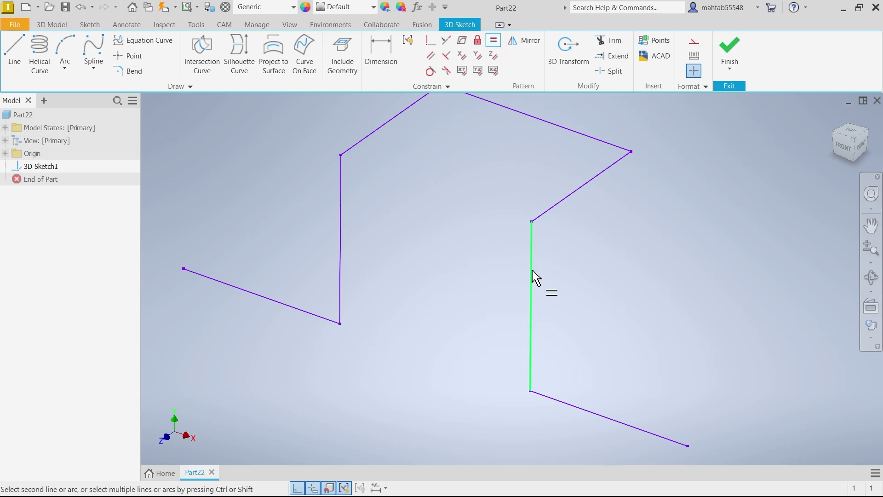
{"action": "left_click", "coordinate": [341, 251]}
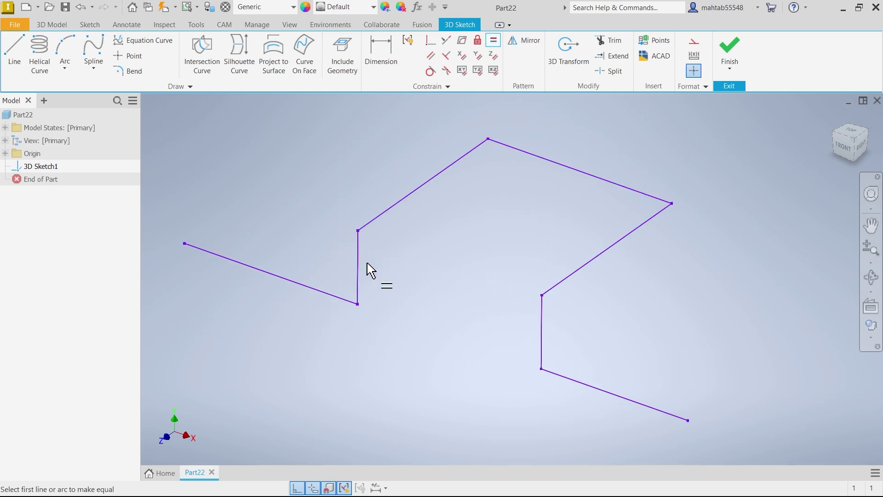
{"action": "right_click", "coordinate": [439, 216]}
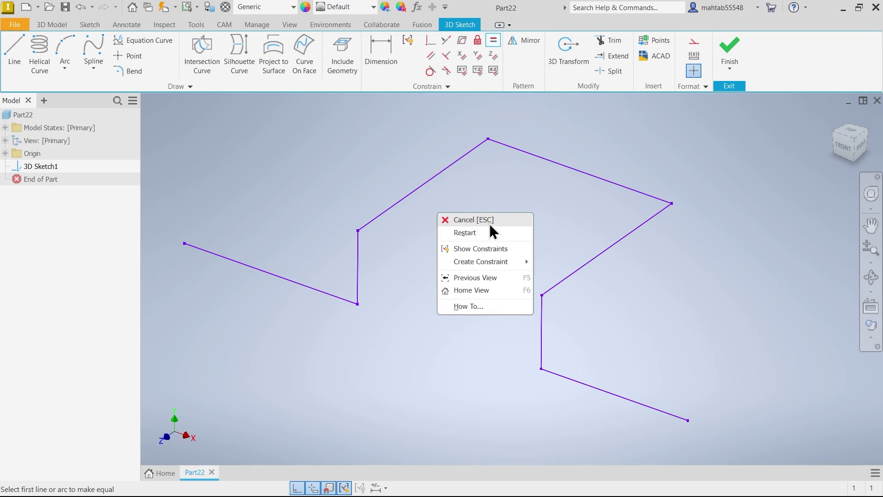
- Dimension the first line and the left vertical line to 50 mm each
{"action": "left_click", "coordinate": [464, 220]}
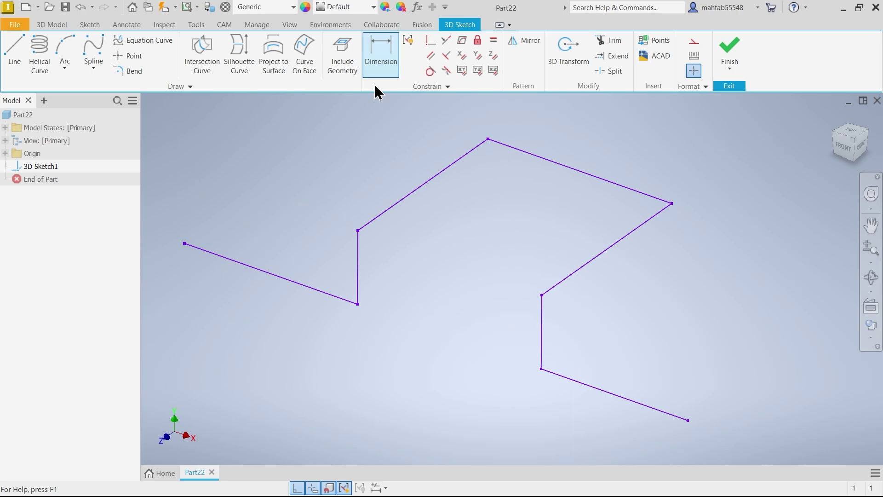
{"action": "left_click", "coordinate": [382, 55]}
{"action": "left_click", "coordinate": [276, 276]}
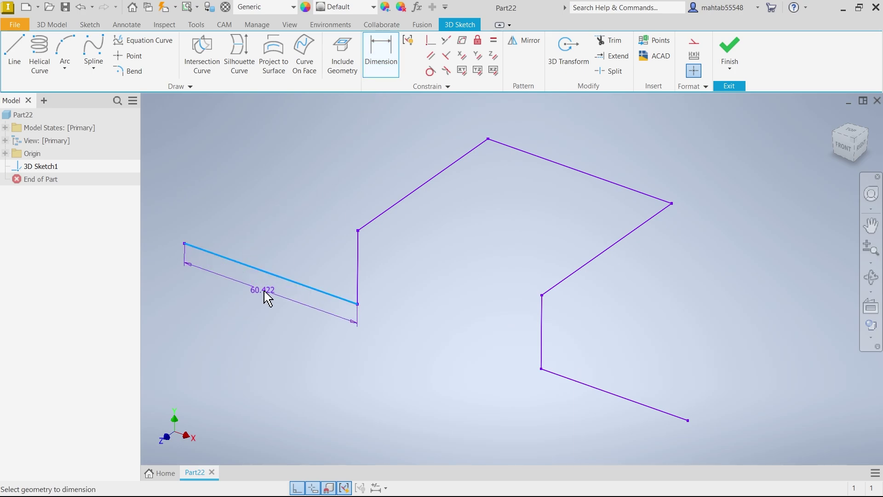
{"action": "left_click", "coordinate": [262, 300]}
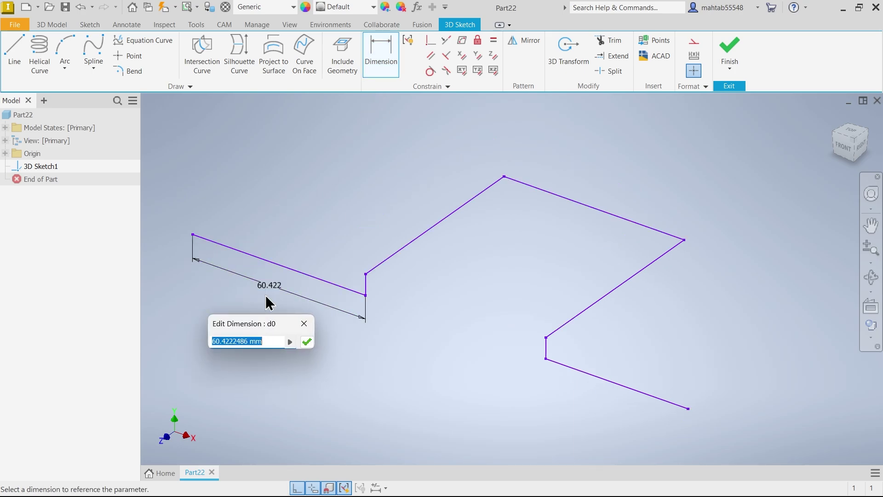
{"action": "type", "text": "50"}
{"action": "left_click", "coordinate": [307, 341]}
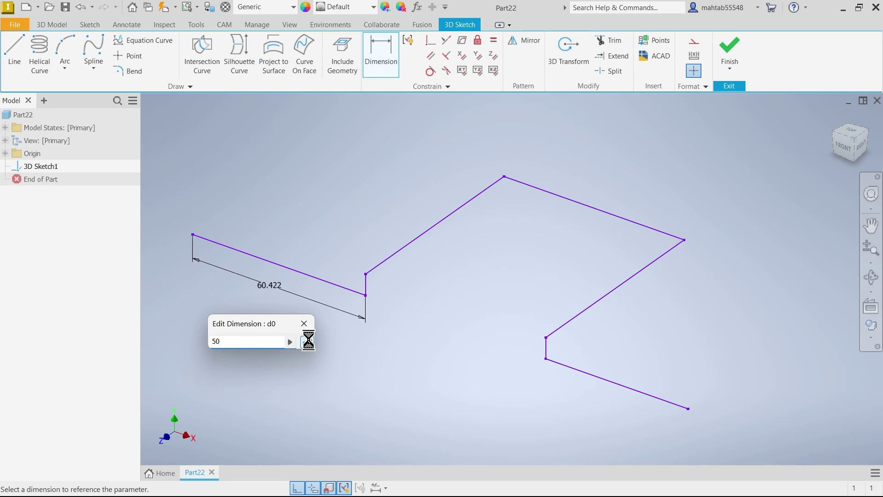
{"action": "scroll", "coordinate": [411, 276], "scroll_direction": "up", "scroll_amount": 3}
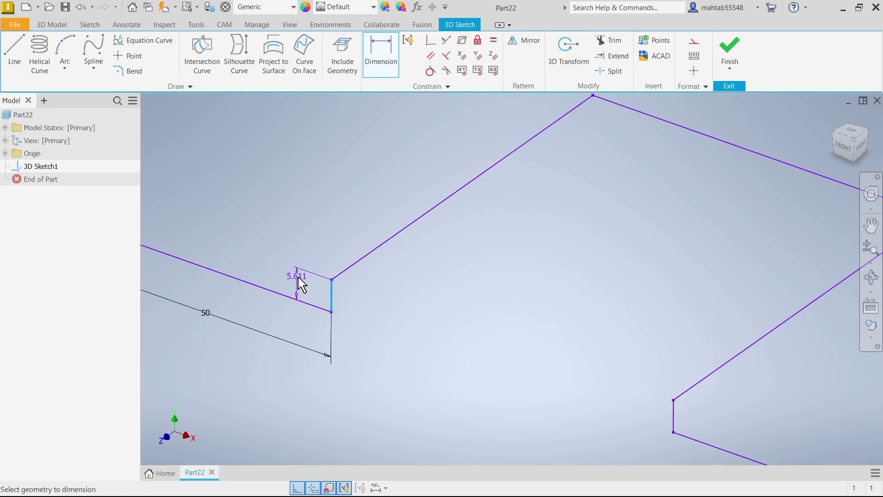
{"action": "left_click", "coordinate": [298, 284]}
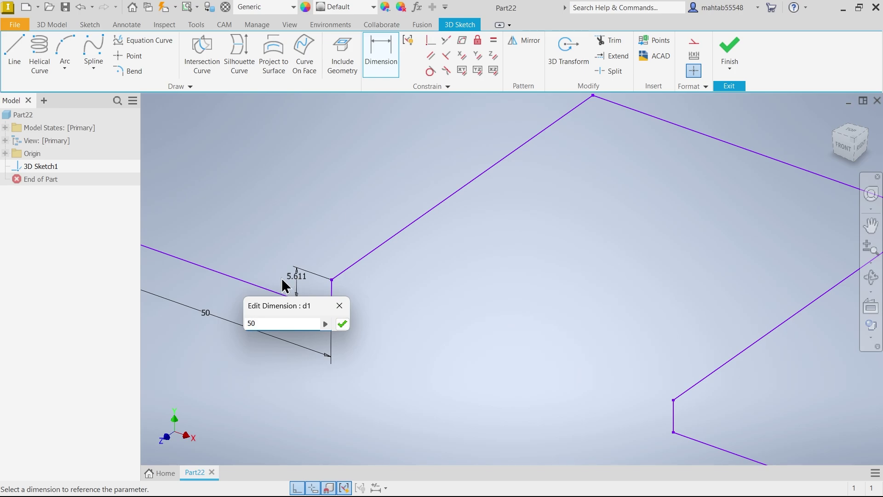
{"action": "left_click", "coordinate": [344, 324]}
- Dimension the upper-left diagonal to 55 mm and the top-right line to 60 mm
{"action": "scroll", "coordinate": [467, 294], "scroll_direction": "down", "scroll_amount": 3}
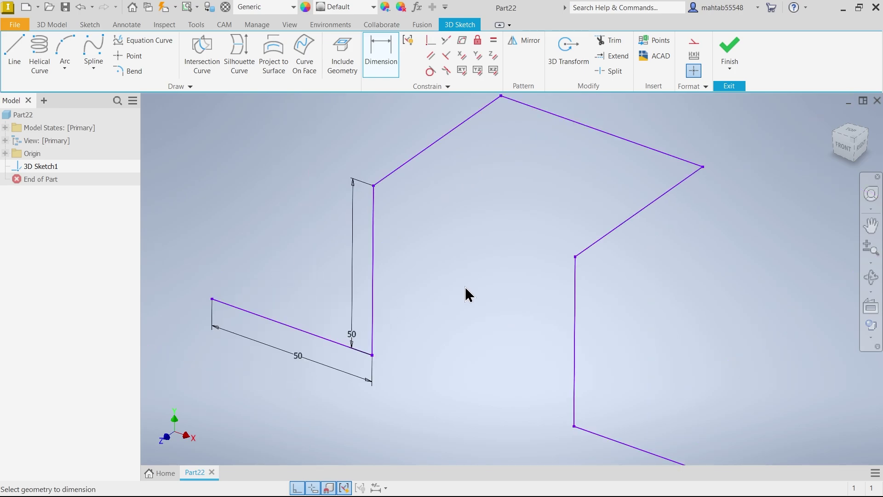
{"action": "scroll", "coordinate": [480, 292], "scroll_direction": "down", "scroll_amount": 3}
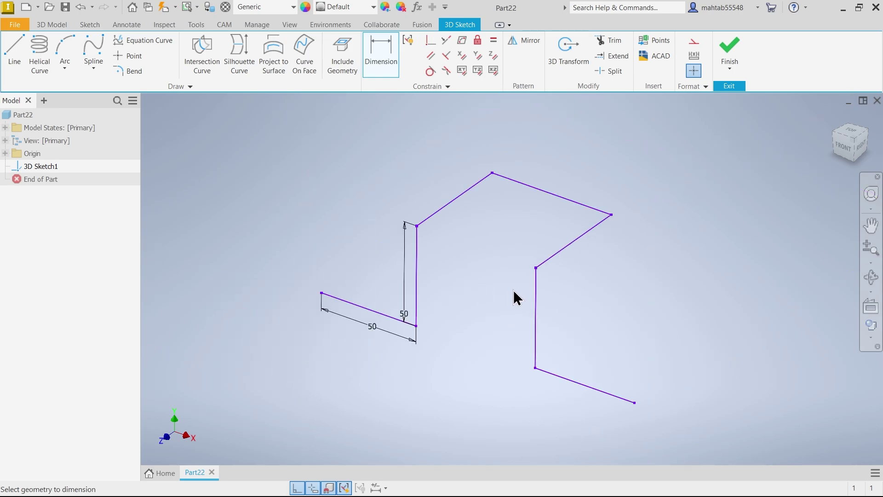
{"action": "left_click", "coordinate": [453, 213]}
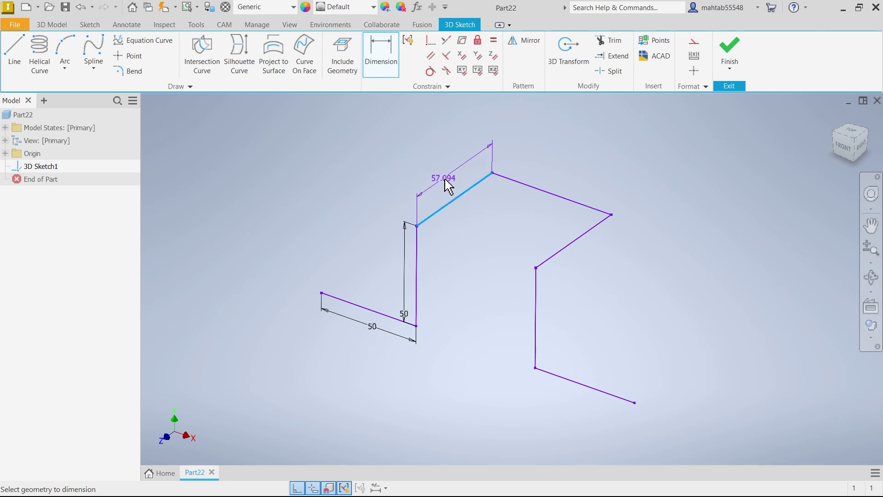
{"action": "left_click", "coordinate": [447, 185]}
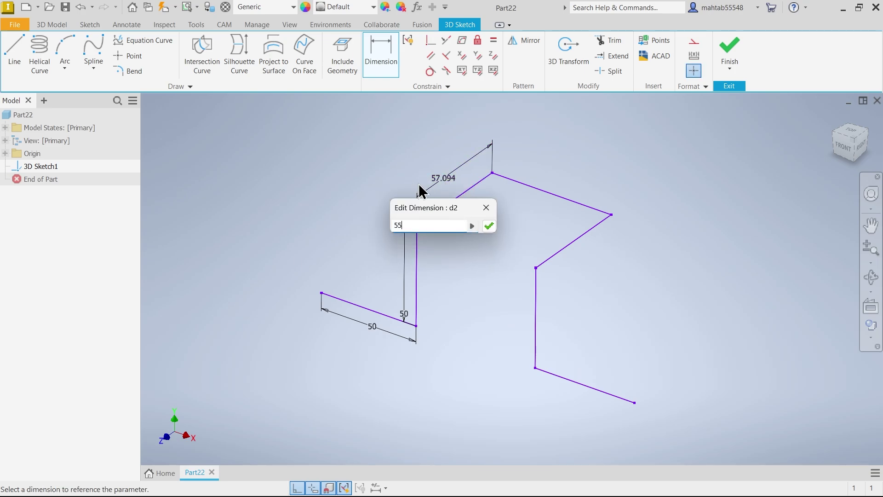
{"action": "left_click", "coordinate": [489, 226]}
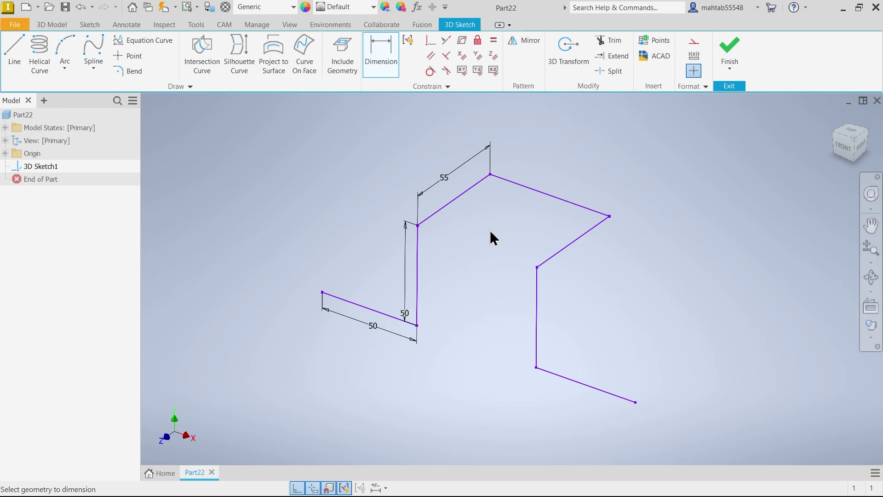
{"action": "left_click", "coordinate": [552, 197]}
{"action": "left_click", "coordinate": [562, 178]}
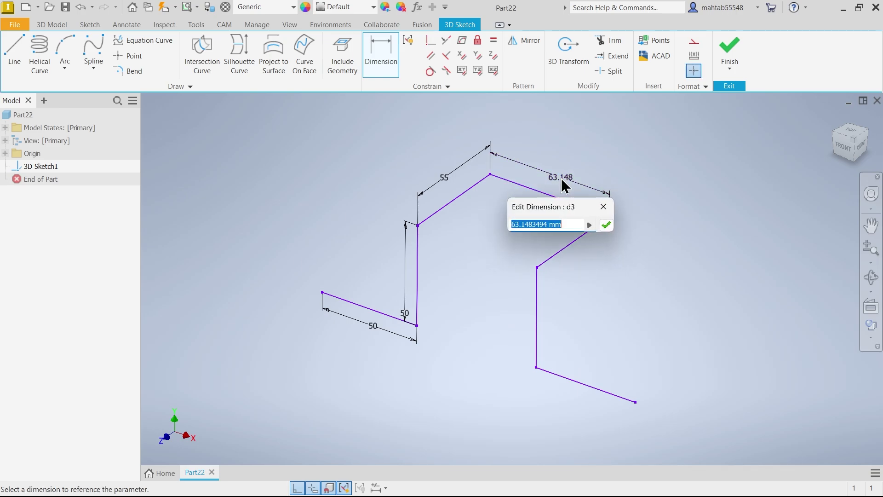
{"action": "type", "text": "60"}
{"action": "left_click", "coordinate": [606, 226]}
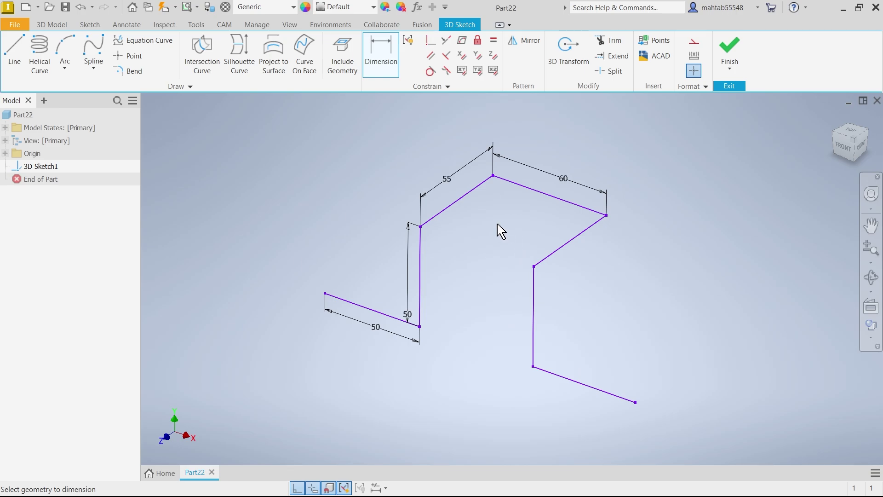
- End dimensioning and try equalizing the vertical lines, dismissing the duplicate-constraint warning
{"action": "right_click", "coordinate": [476, 208]}
{"action": "left_click", "coordinate": [528, 210]}
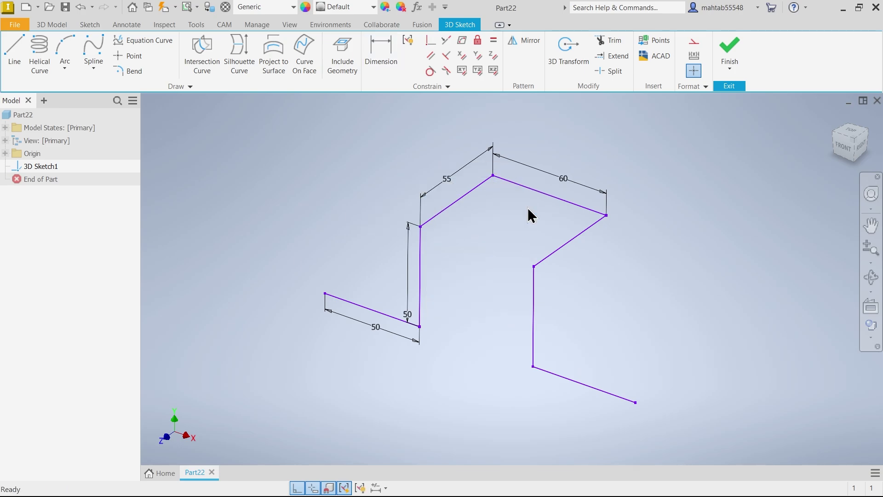
{"action": "left_click", "coordinate": [494, 42]}
{"action": "left_click", "coordinate": [420, 290]}
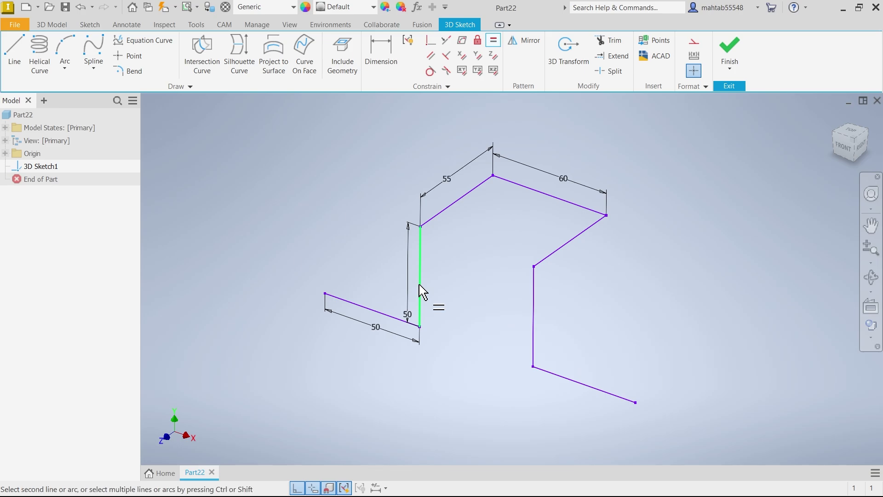
{"action": "left_click", "coordinate": [533, 316]}
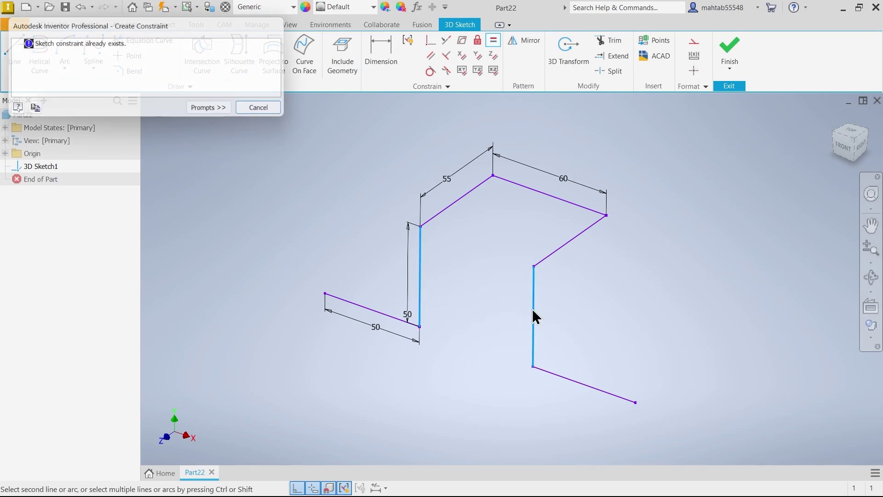
{"action": "left_click", "coordinate": [266, 112]}
- Make the right diagonal equal to the 55 mm upper-left diagonal
{"action": "left_click", "coordinate": [563, 251]}
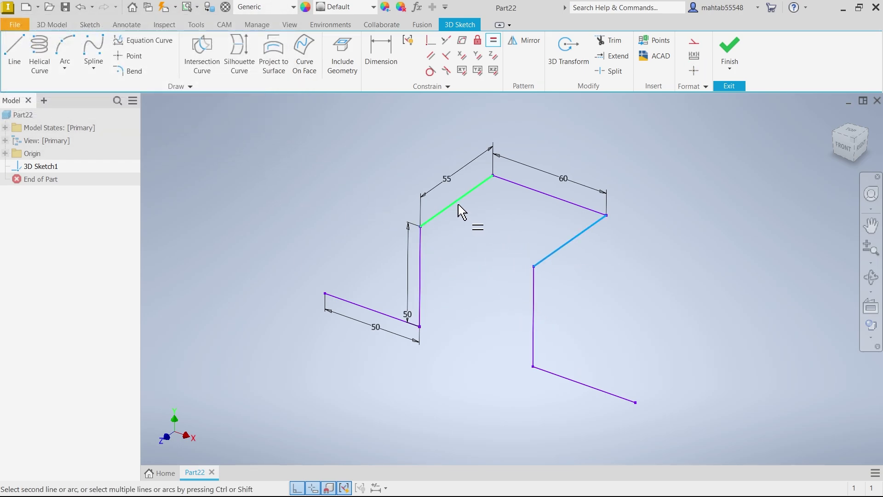
{"action": "left_click", "coordinate": [460, 204]}
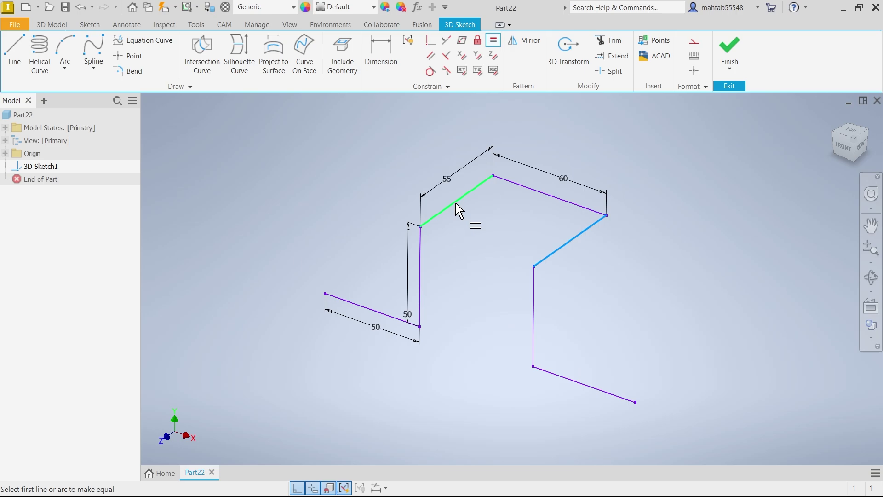
{"action": "left_click", "coordinate": [556, 252]}
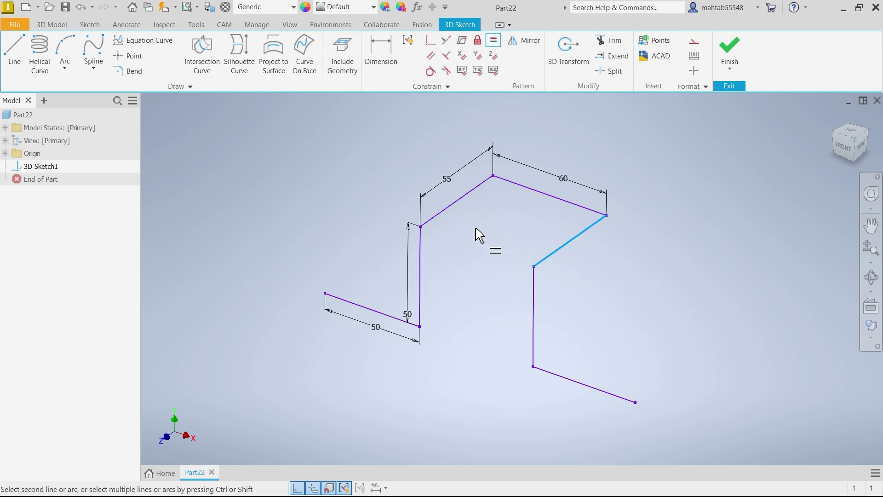
{"action": "left_click", "coordinate": [448, 221]}
{"action": "left_click", "coordinate": [266, 112]}
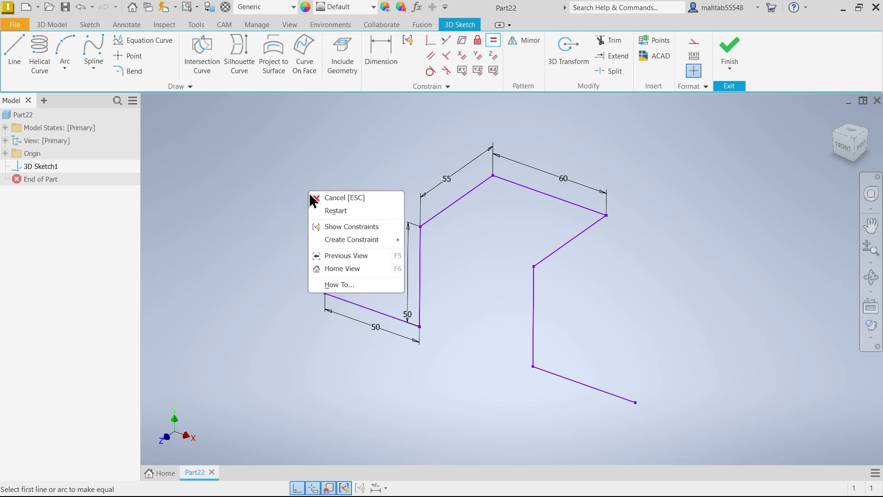
{"action": "left_click", "coordinate": [346, 197]}
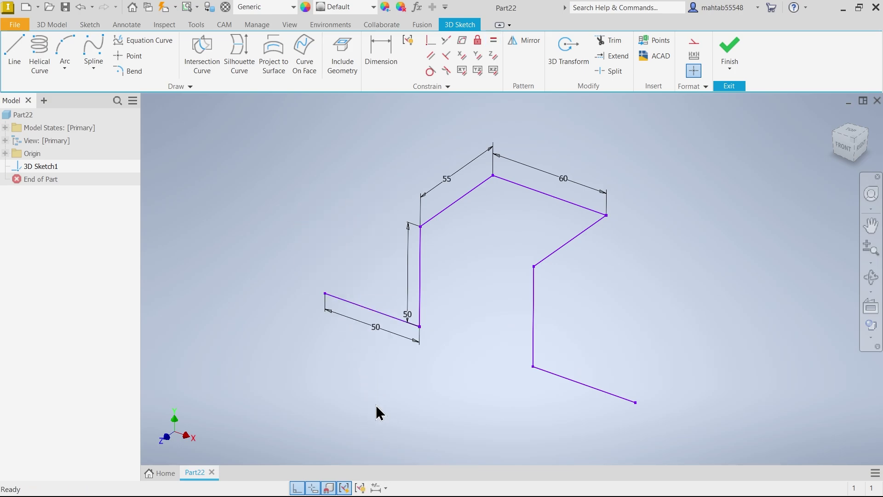
- Show all constraints and make the last line equal to the first line
{"action": "left_click", "coordinate": [359, 488]}
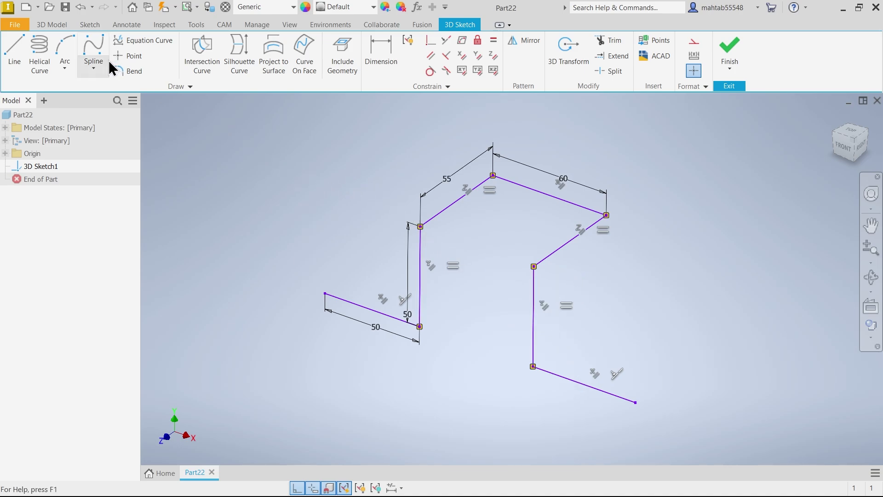
{"action": "left_click", "coordinate": [493, 41]}
{"action": "left_click", "coordinate": [562, 383]}
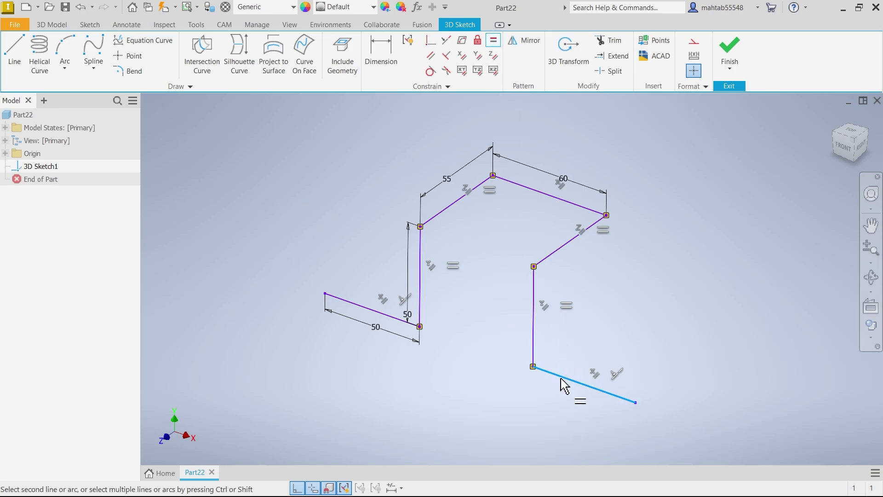
{"action": "left_click", "coordinate": [381, 318]}
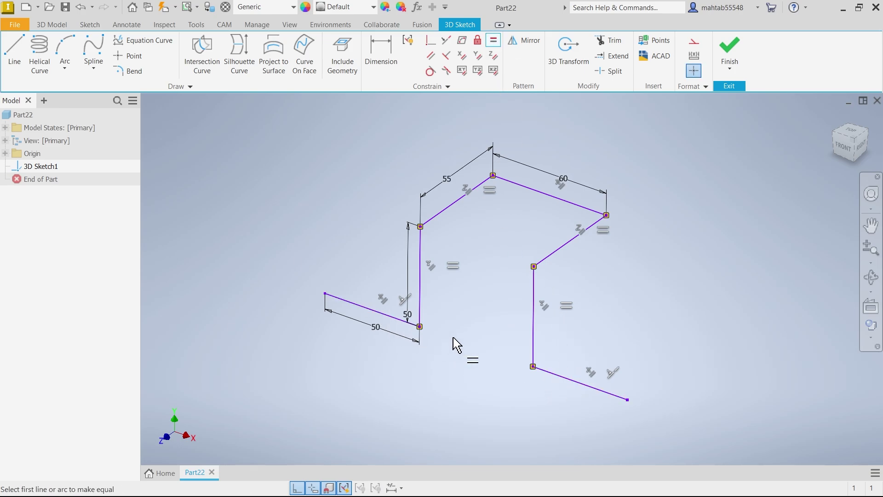
{"action": "right_click", "coordinate": [339, 183]}
- Make the origin's Center Point visible in the model
{"action": "left_click", "coordinate": [362, 188]}
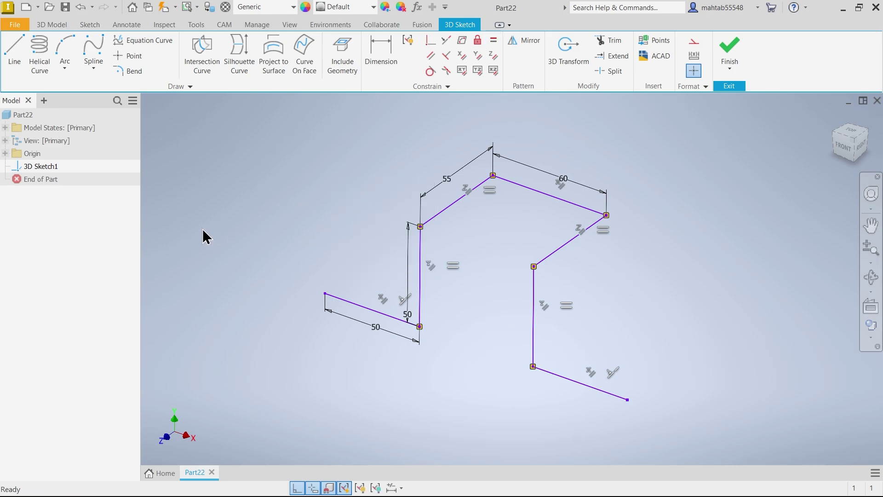
{"action": "left_click", "coordinate": [5, 153]}
{"action": "left_click", "coordinate": [48, 244]}
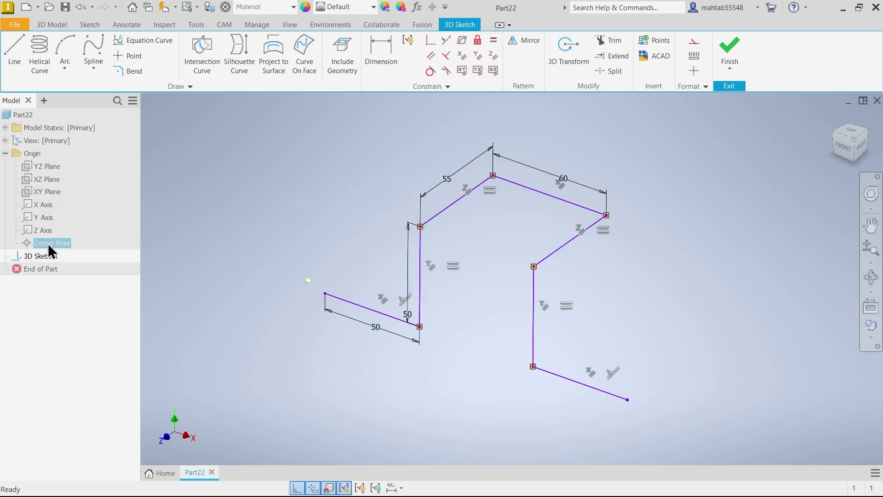
{"action": "right_click", "coordinate": [48, 244]}
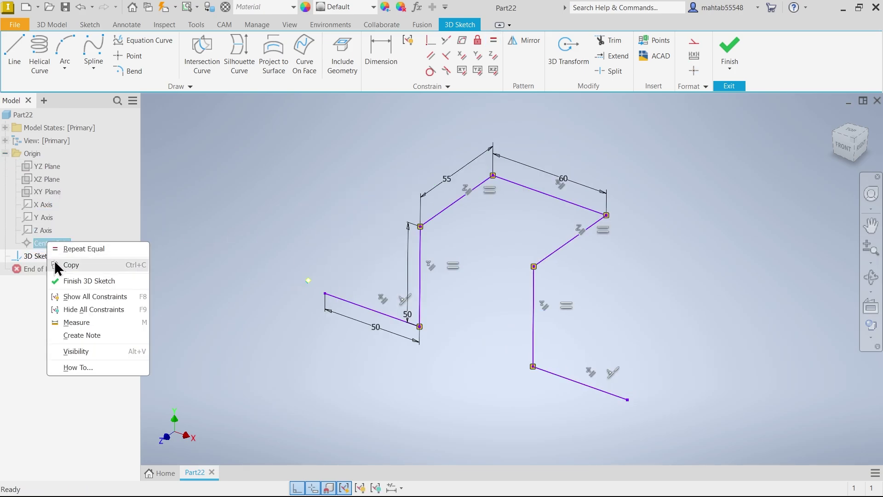
{"action": "left_click", "coordinate": [78, 354]}
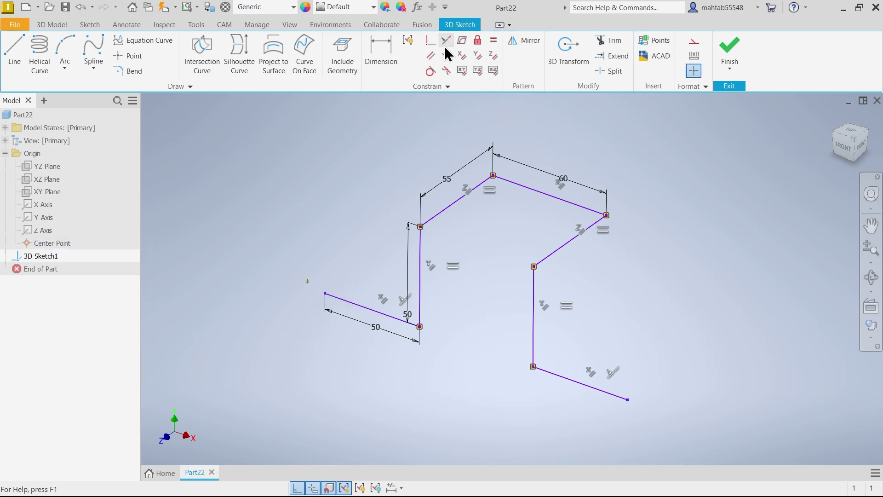
- Constrain the path's free left endpoint coincident with the origin Center Point
{"action": "left_click", "coordinate": [431, 41]}
{"action": "left_click", "coordinate": [325, 294]}
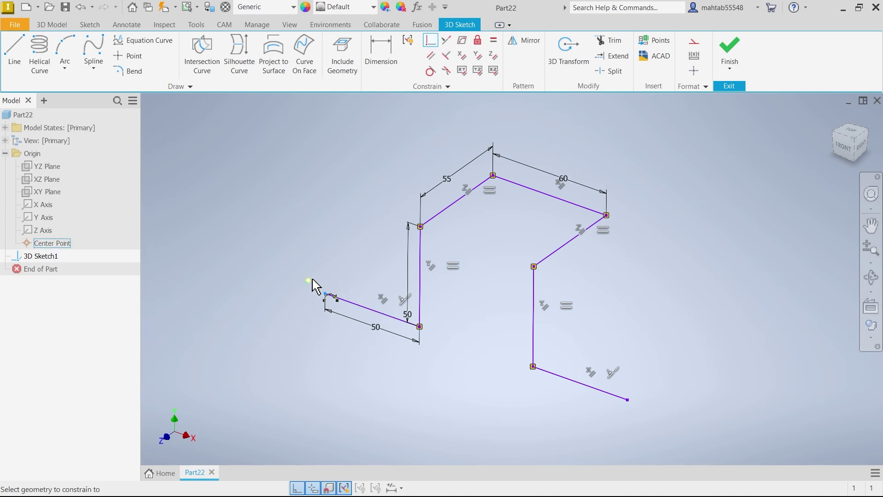
{"action": "left_click", "coordinate": [308, 280]}
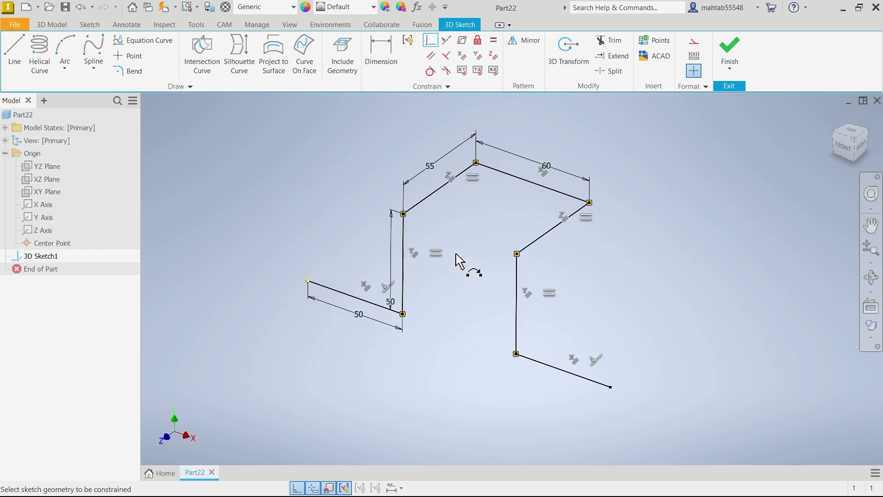
{"action": "right_click", "coordinate": [276, 177]}
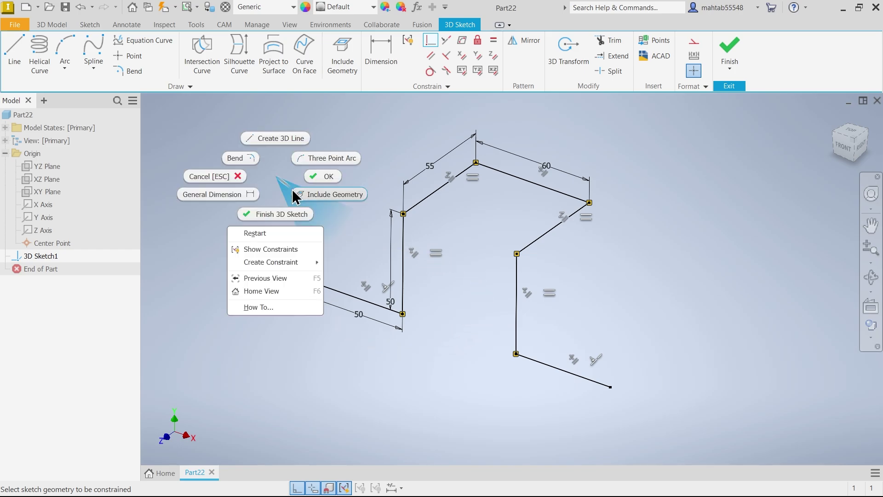
{"action": "left_click", "coordinate": [329, 178]}
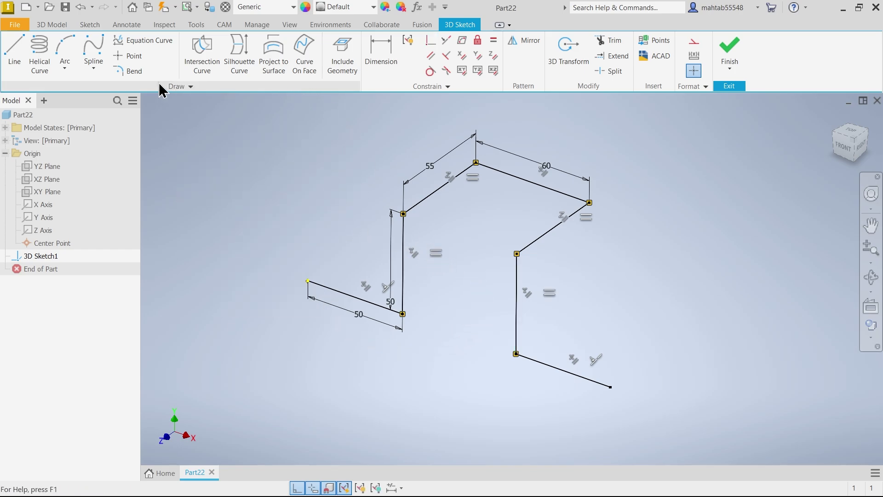
- Bend the two lower corners at radius 10 and the two middle corners at radius 15
{"action": "left_click", "coordinate": [134, 75]}
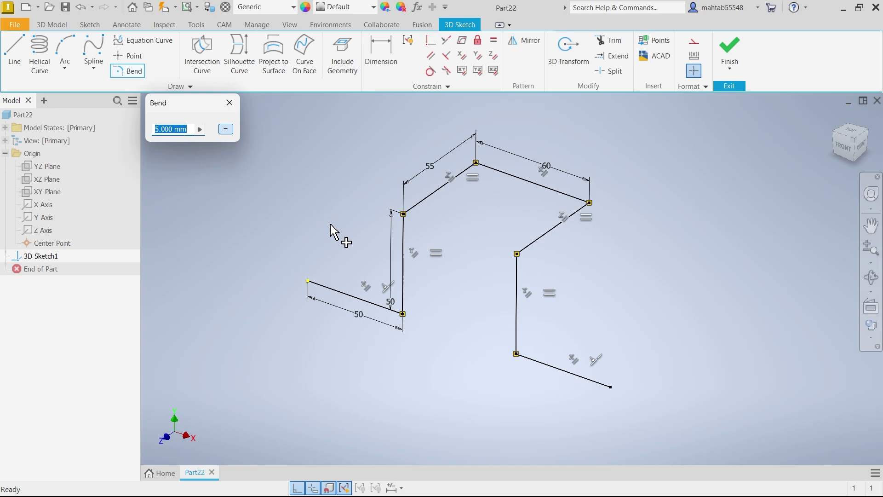
{"action": "type", "text": "10"}
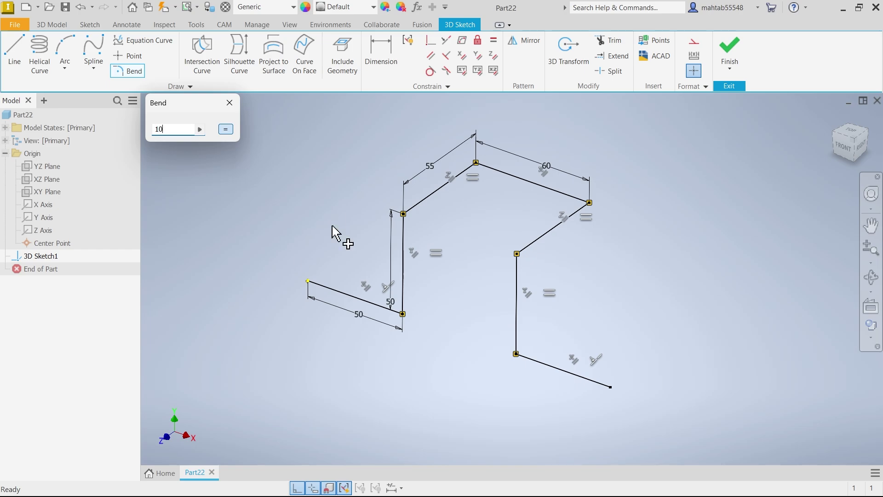
{"action": "left_click", "coordinate": [402, 315]}
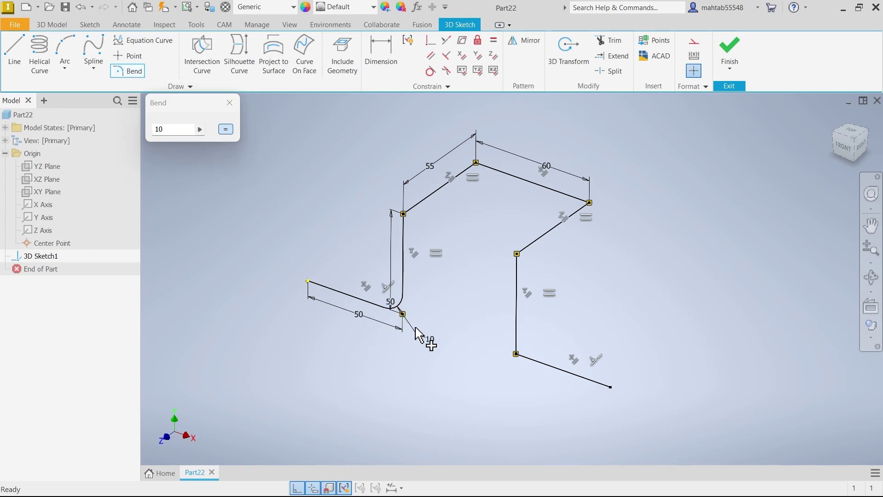
{"action": "left_click", "coordinate": [516, 355]}
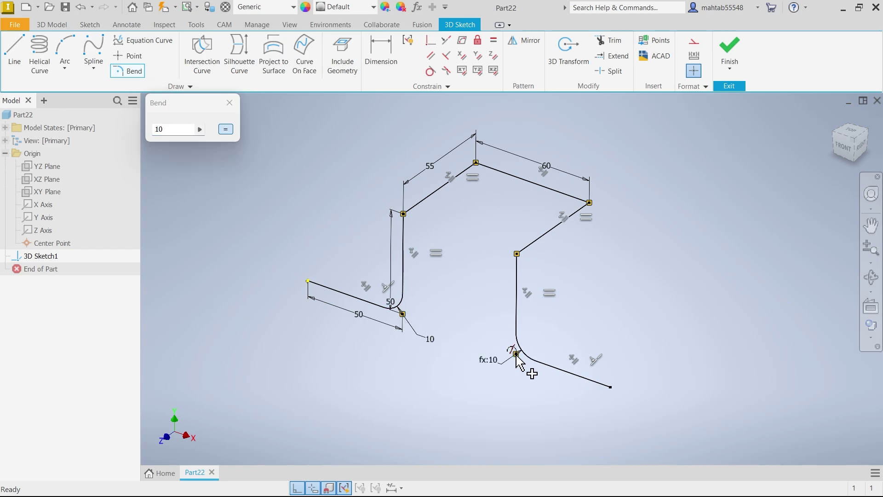
{"action": "double_click", "coordinate": [169, 133]}
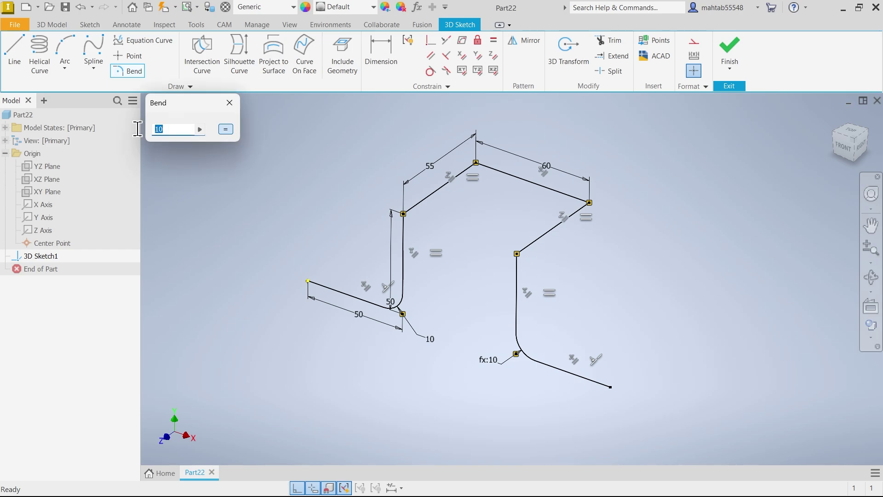
{"action": "type", "text": "15"}
{"action": "left_click", "coordinate": [403, 214]}
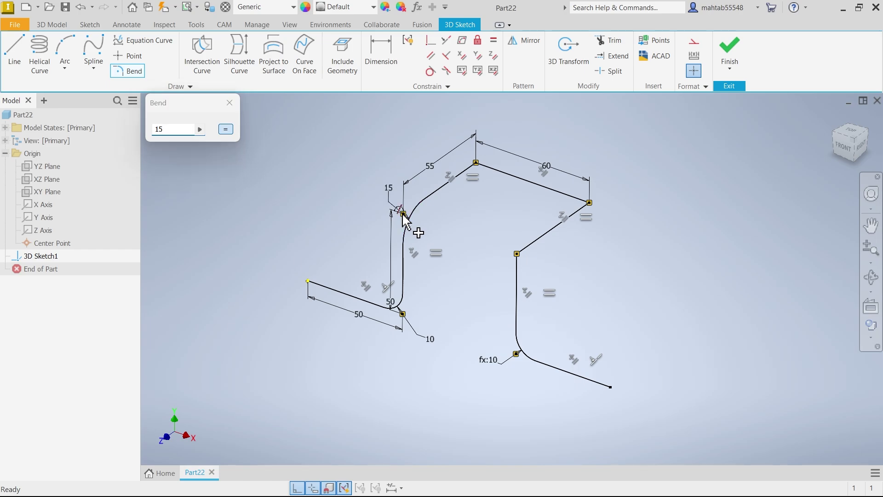
{"action": "left_click", "coordinate": [517, 253]}
- Bend the top and upper-right corners at radius 10, then close the Bend dialog
{"action": "double_click", "coordinate": [173, 129]}
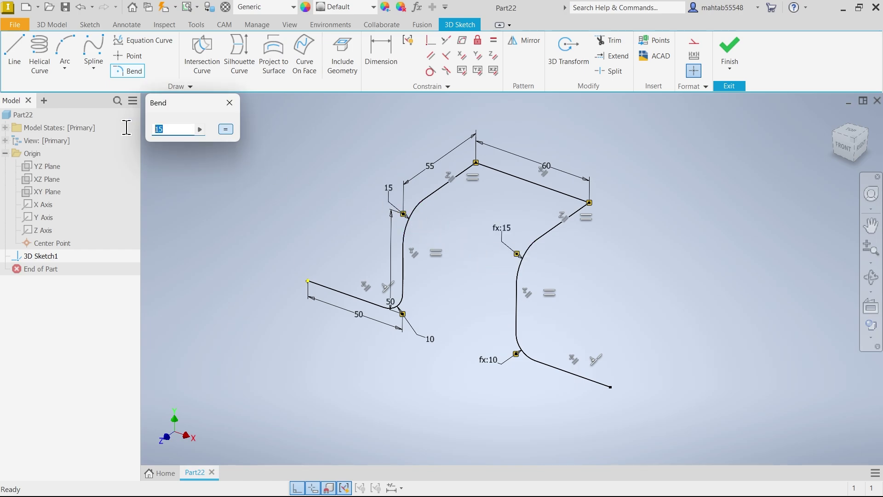
{"action": "type", "text": "20"}
{"action": "type", "text": "10"}
{"action": "left_click", "coordinate": [477, 164]}
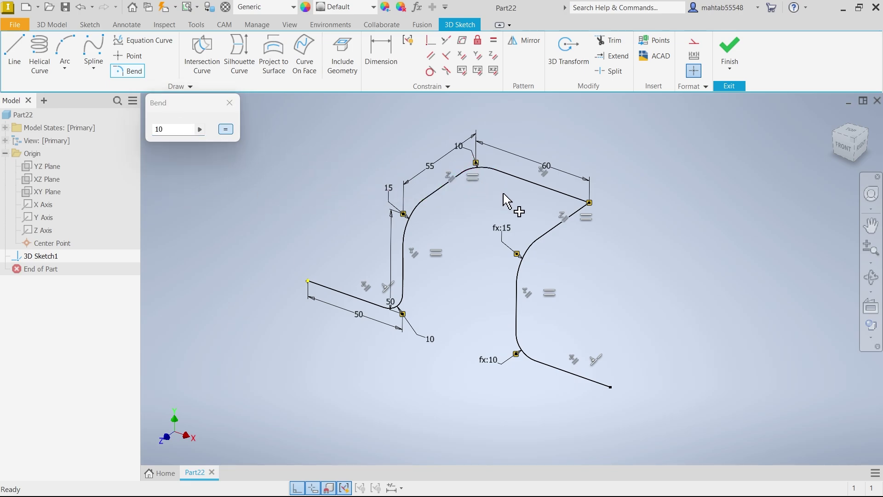
{"action": "left_click", "coordinate": [591, 204]}
{"action": "left_click", "coordinate": [230, 103]}
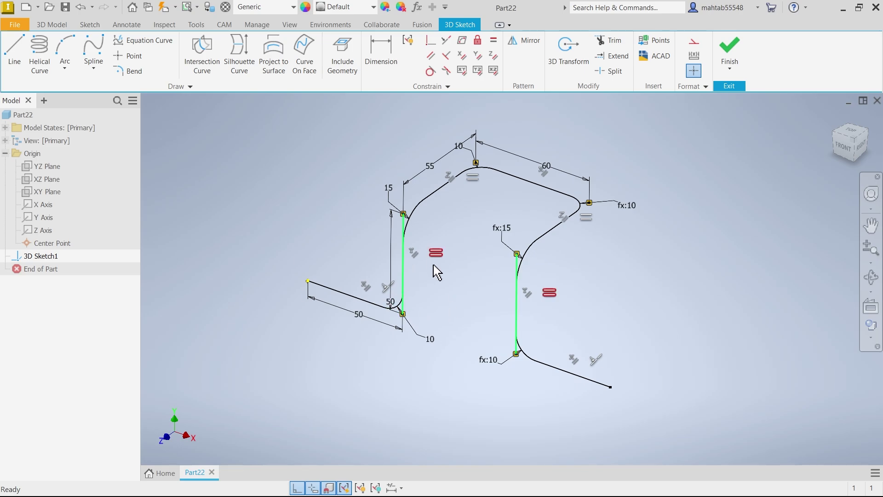
- Finish the 3D sketch and create Work Plane1 normal to the first line at its start endpoint
{"action": "left_click", "coordinate": [729, 46]}
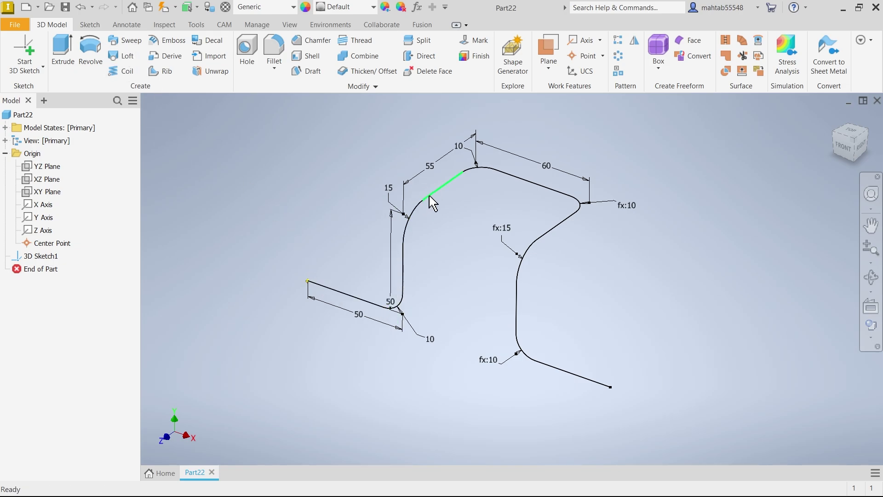
{"action": "left_click", "coordinate": [544, 71]}
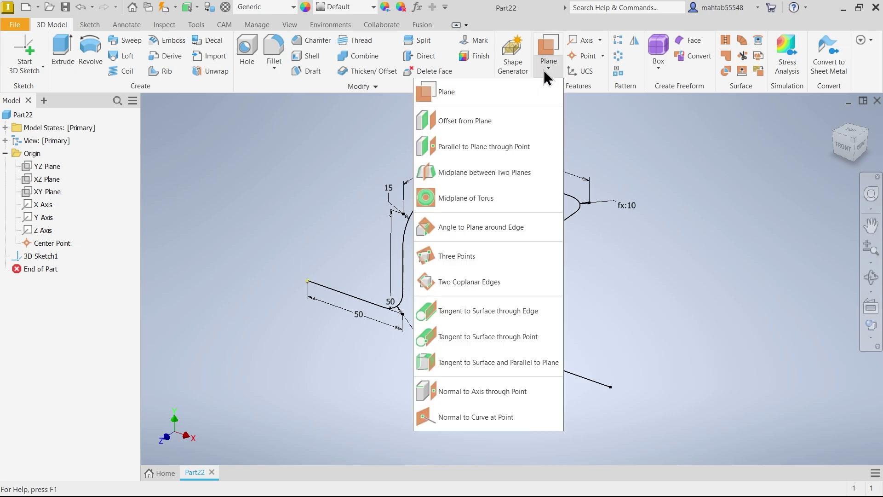
{"action": "left_click", "coordinate": [482, 424]}
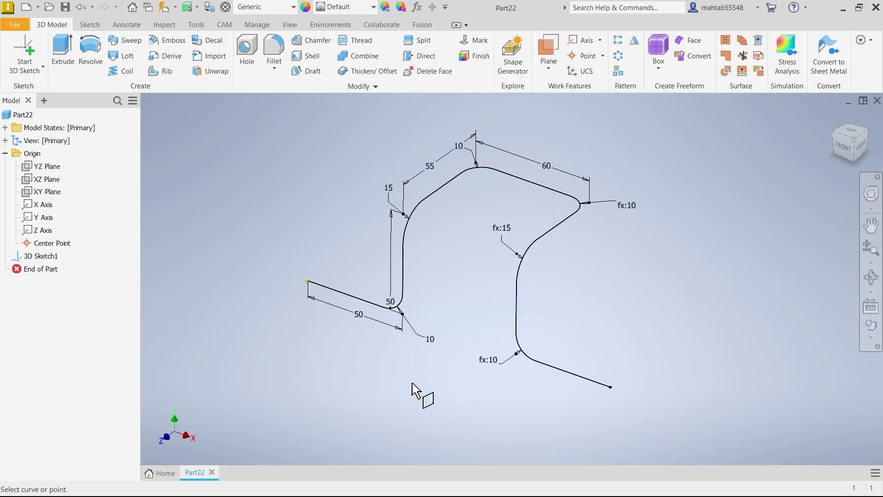
{"action": "left_click", "coordinate": [314, 284]}
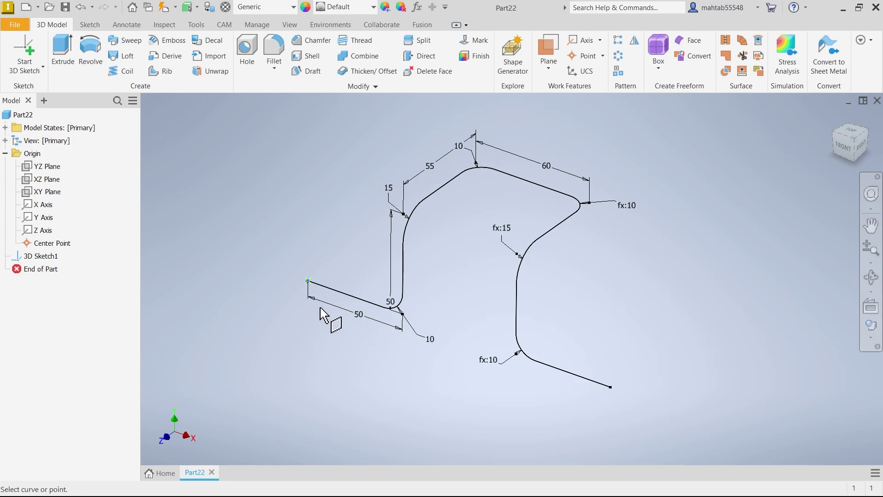
{"action": "left_click", "coordinate": [324, 297]}
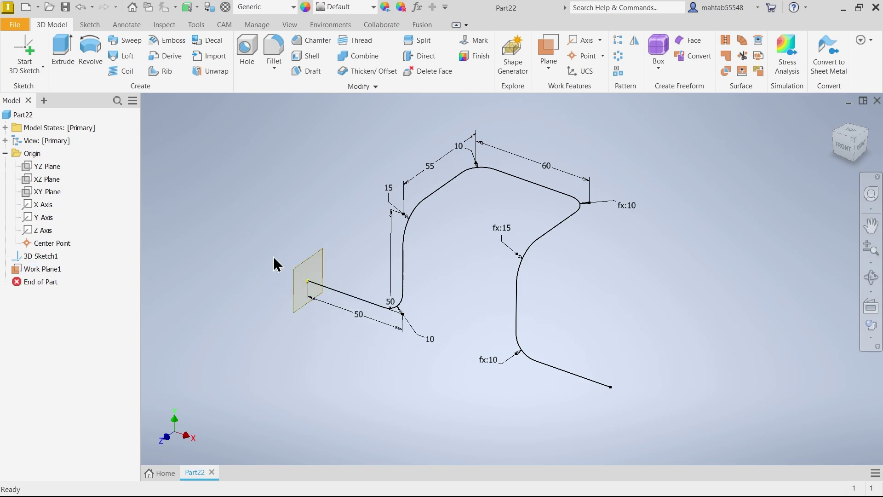
{"action": "right_click", "coordinate": [277, 185]}
{"action": "left_click", "coordinate": [279, 186]}
{"action": "left_click", "coordinate": [301, 285]}
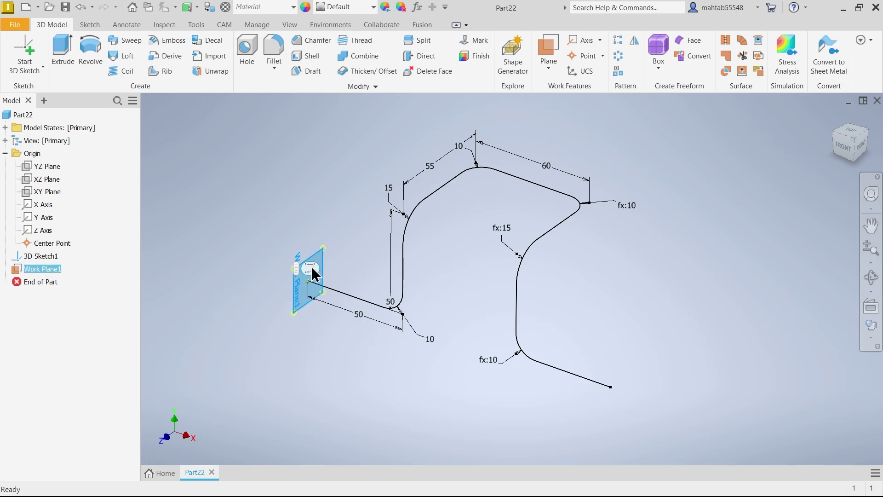
- Start a 2D sketch on Work Plane1 and draw a 10 mm circle centred on the path start
{"action": "left_click", "coordinate": [311, 268]}
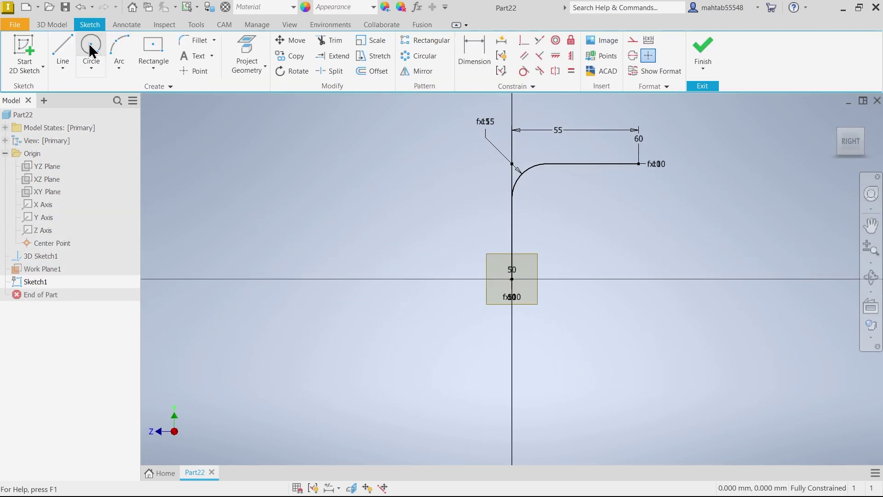
{"action": "left_click", "coordinate": [90, 48]}
{"action": "scroll", "coordinate": [520, 287], "scroll_direction": "down", "scroll_amount": 2}
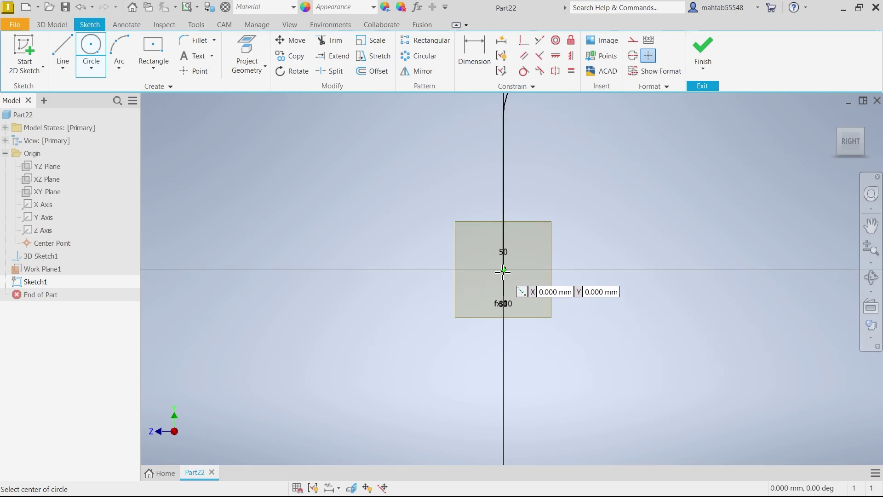
{"action": "left_click", "coordinate": [503, 271]}
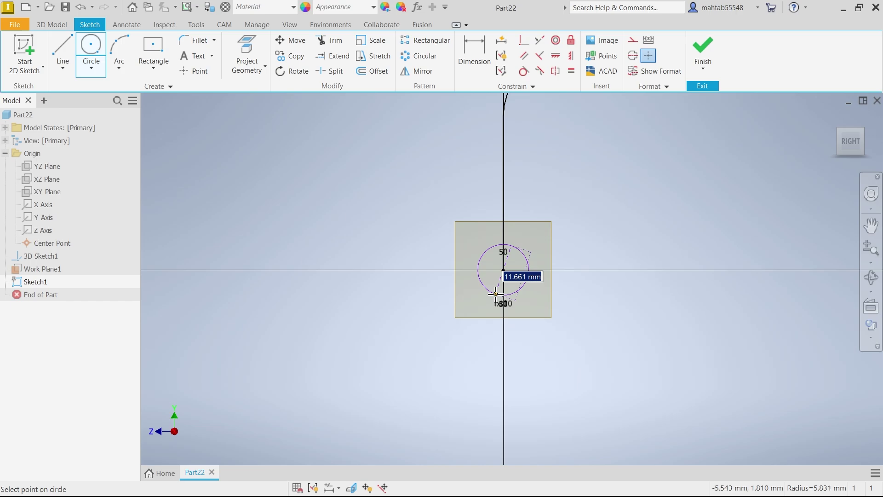
{"action": "type", "text": "10"}
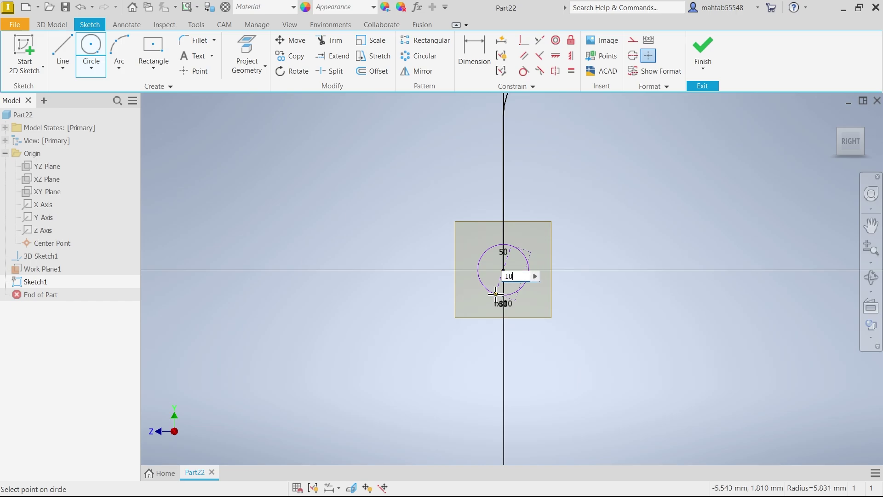
{"action": "key", "text": "Return"}
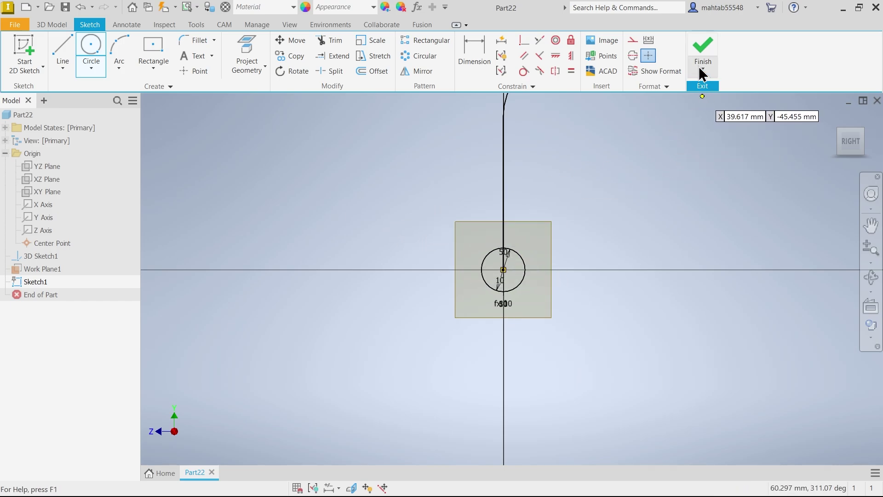
{"action": "right_click", "coordinate": [648, 172]}
{"action": "key", "text": "Escape"}
- Dimension the circle's diameter to 12 mm and finish the sketch
{"action": "left_click_drag", "start_coordinate": [836, 123], "coordinate": [835, 124]}
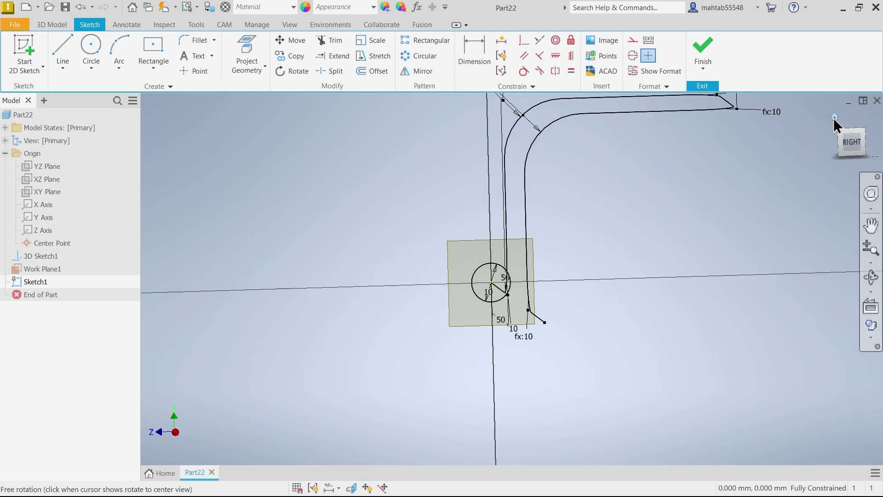
{"action": "left_click", "coordinate": [835, 117]}
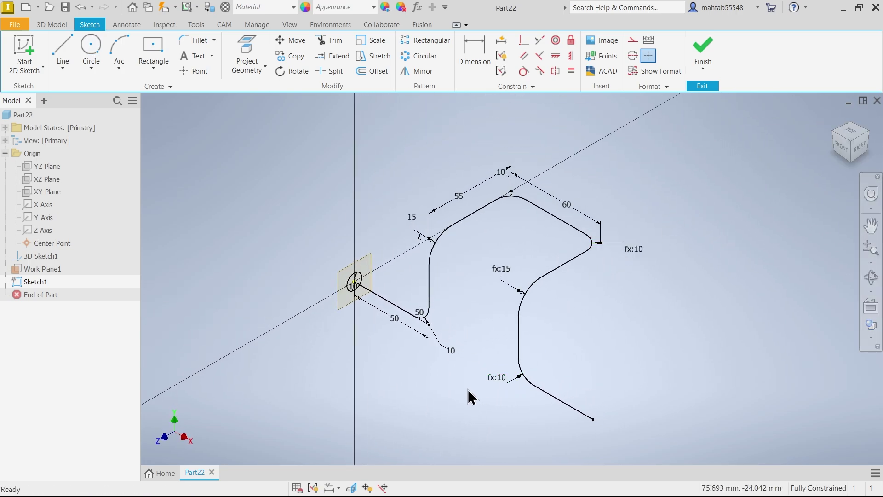
{"action": "scroll", "coordinate": [359, 296], "scroll_direction": "up", "scroll_amount": 2}
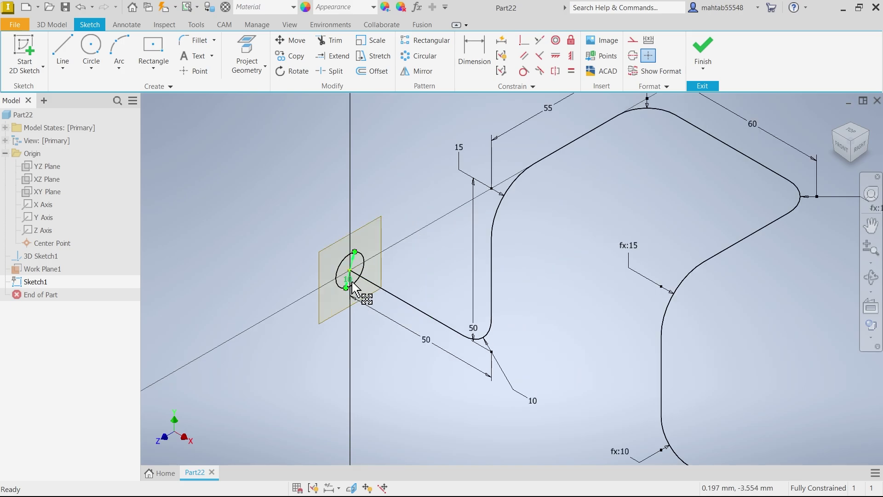
{"action": "left_click", "coordinate": [352, 297]}
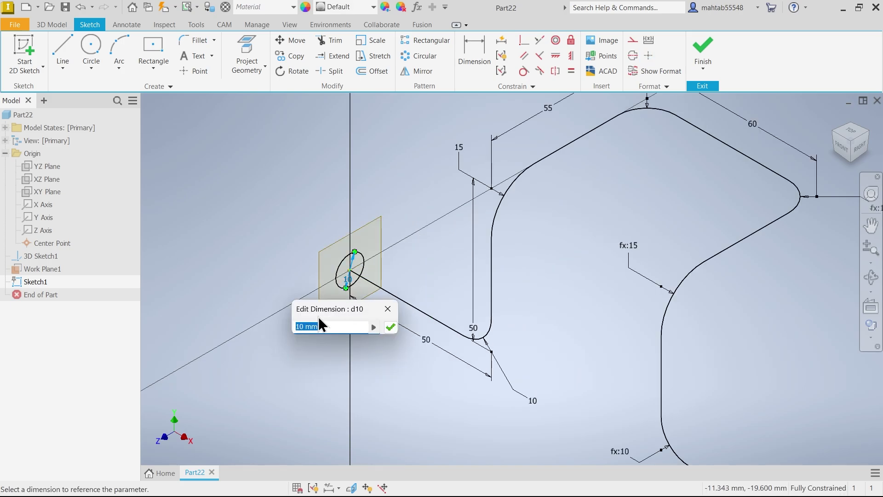
{"action": "type", "text": "12"}
{"action": "key", "text": "Return"}
{"action": "left_click_drag", "start_coordinate": [428, 344], "coordinate": [432, 348]}
{"action": "left_click", "coordinate": [703, 49]}
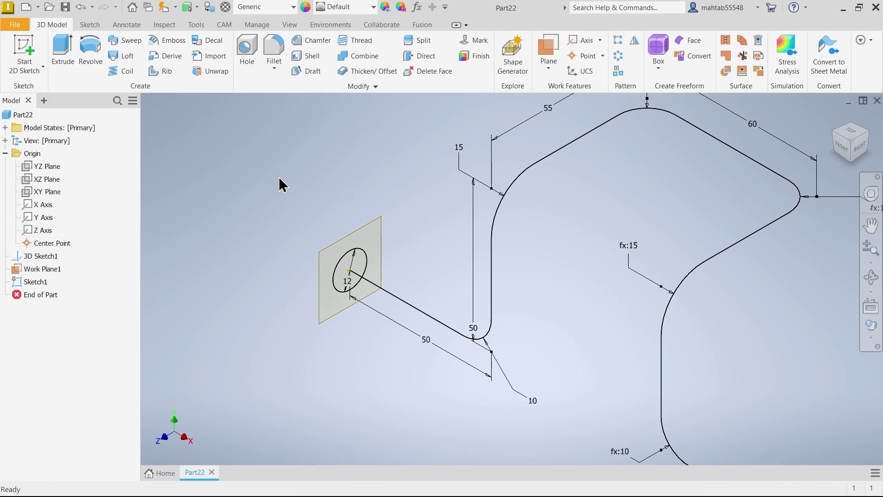
- Start a Sweep of the circle with 3D Sketch1 as the path
{"action": "left_click", "coordinate": [125, 41]}
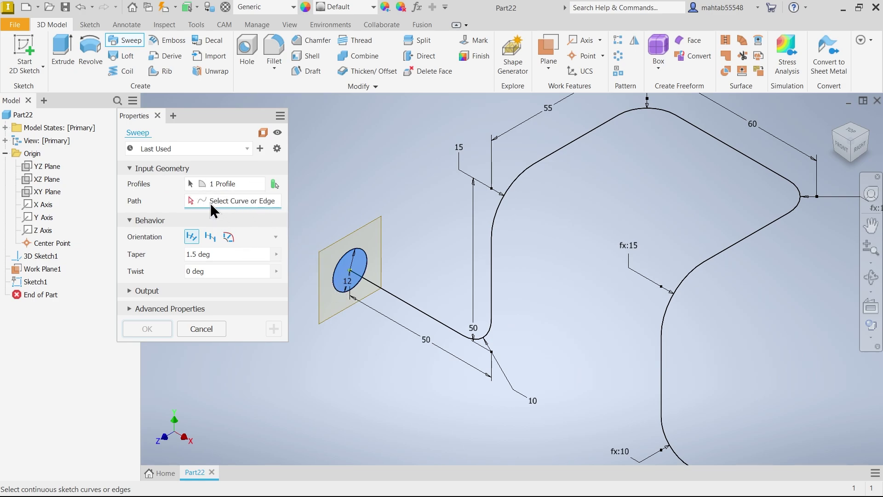
{"action": "left_click", "coordinate": [388, 295]}
{"action": "scroll", "coordinate": [575, 307], "scroll_direction": "down", "scroll_amount": 2}
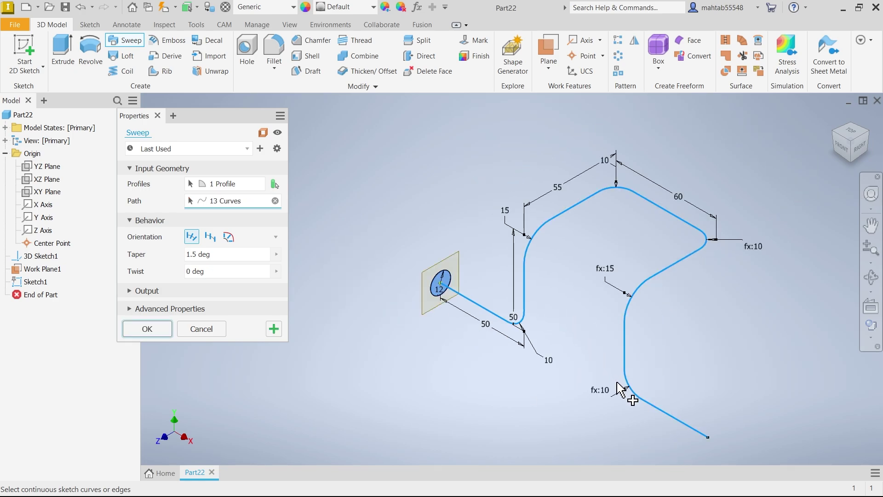
{"action": "left_click", "coordinate": [213, 254]}
{"action": "type", "text": "0"}
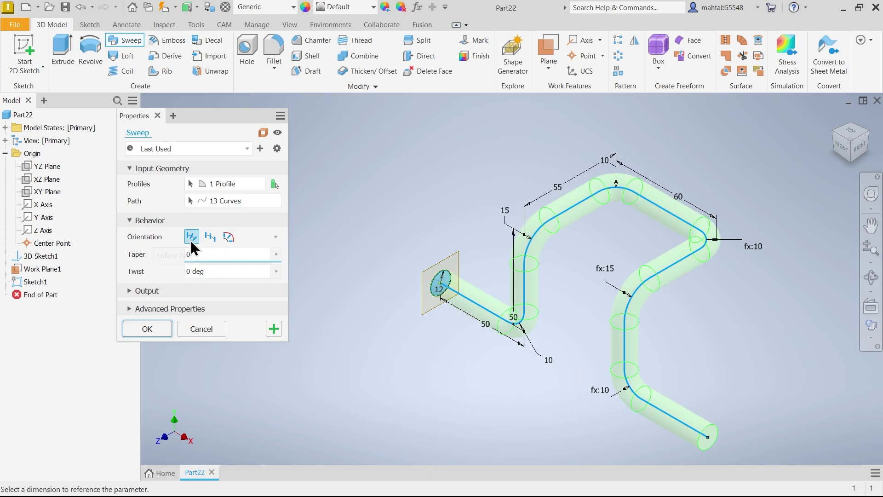
{"action": "scroll", "coordinate": [620, 372], "scroll_direction": "up", "scroll_amount": 3}
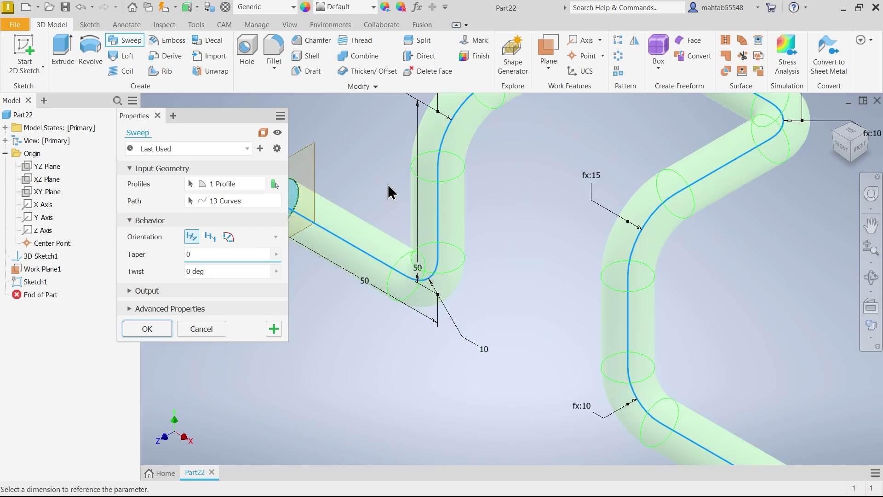
- Keep Path orientation for the profile and set the sweep taper to 0.5
{"action": "left_click", "coordinate": [210, 237]}
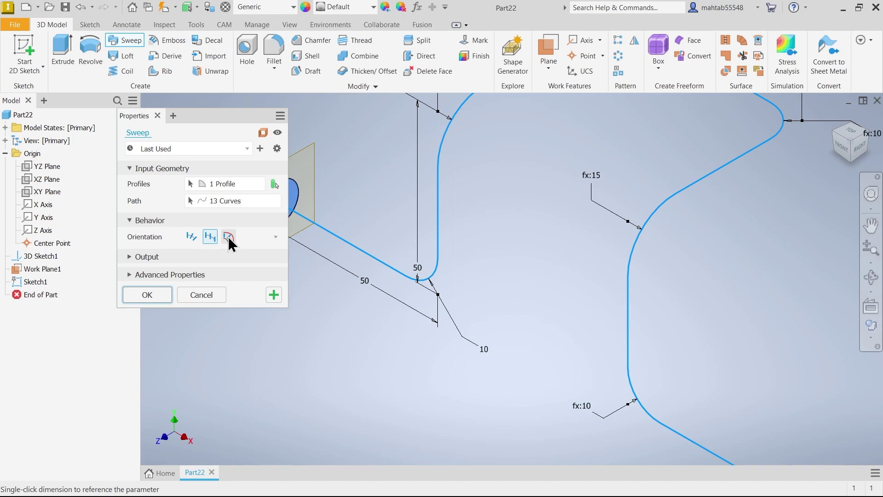
{"action": "left_click", "coordinate": [228, 236]}
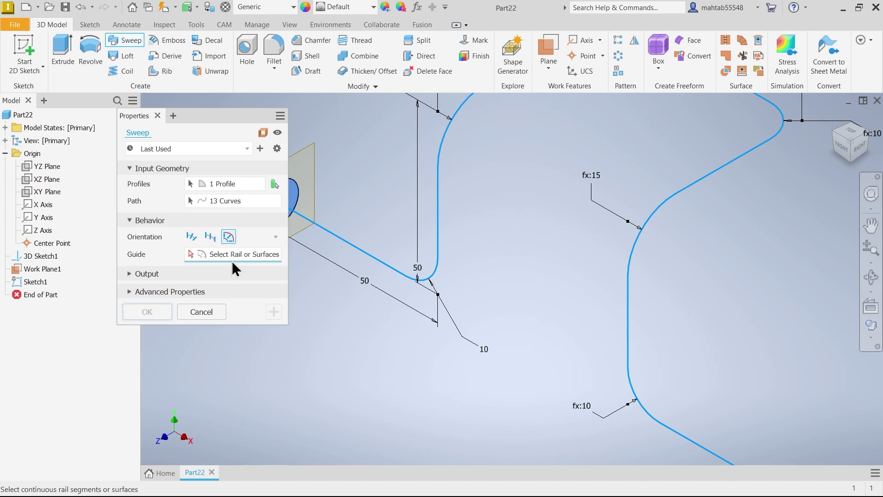
{"action": "left_click", "coordinate": [206, 238]}
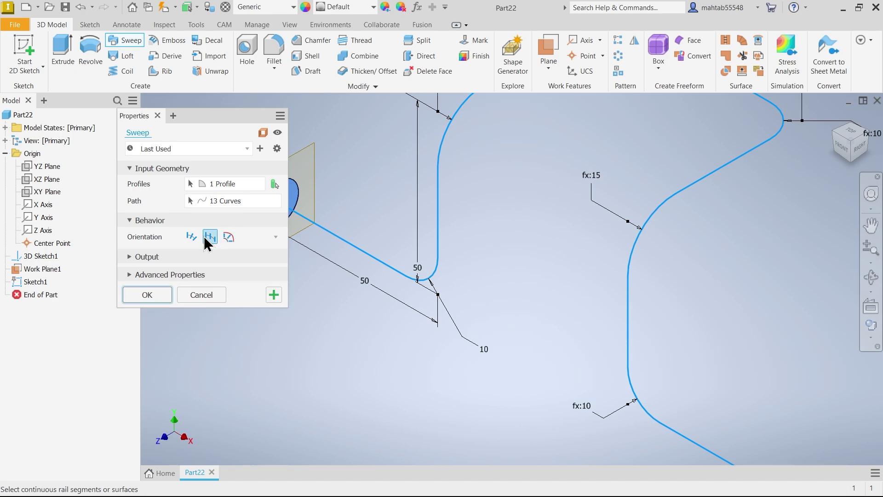
{"action": "left_click", "coordinate": [193, 234]}
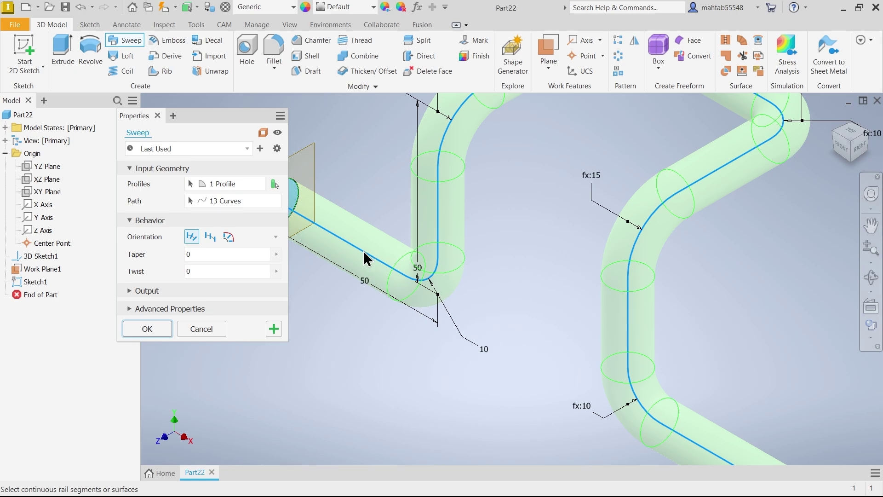
{"action": "left_click", "coordinate": [206, 255]}
{"action": "type", "text": "1"}
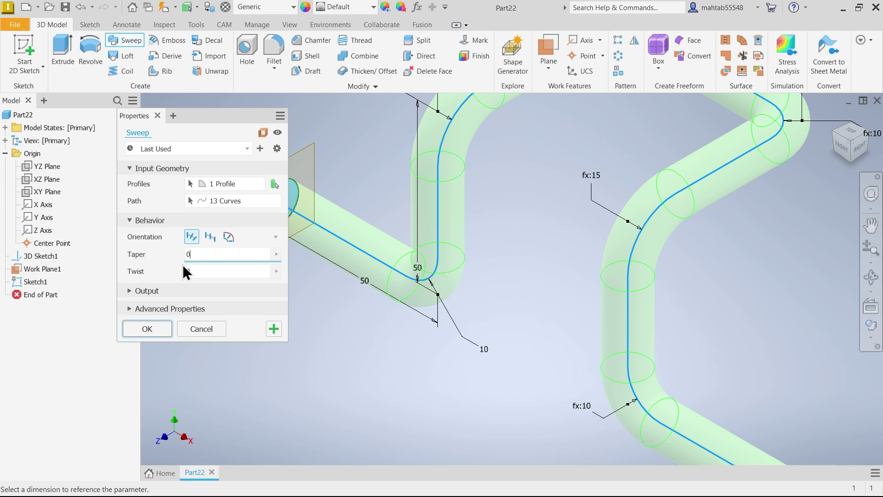
{"action": "key", "text": "BackSpace"}
{"action": "type", "text": "0.5"}
{"action": "scroll", "coordinate": [484, 325], "scroll_direction": "up", "scroll_amount": 3}
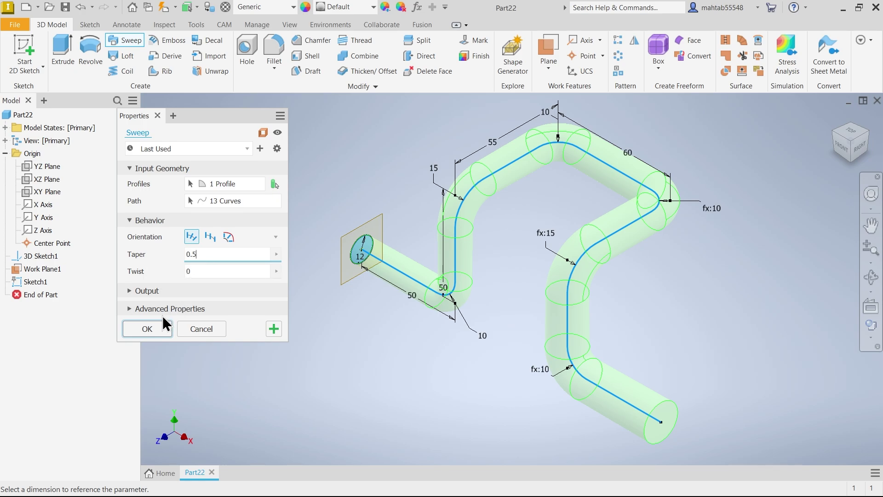
- Name the output body Pipe and create the sweep
{"action": "left_click", "coordinate": [132, 292]}
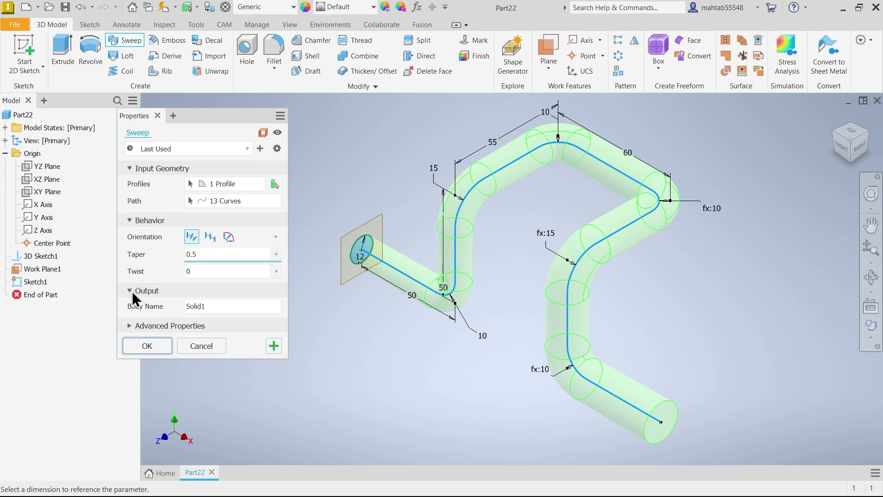
{"action": "left_click", "coordinate": [203, 309]}
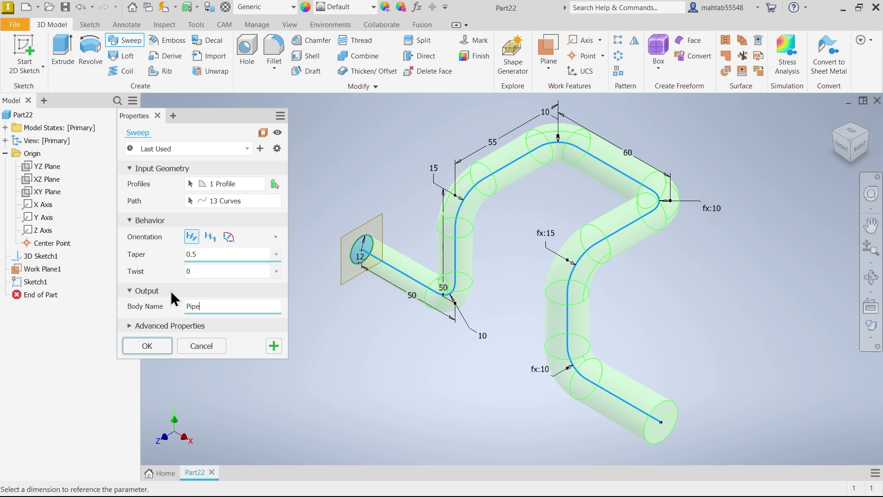
{"action": "left_click", "coordinate": [152, 352]}
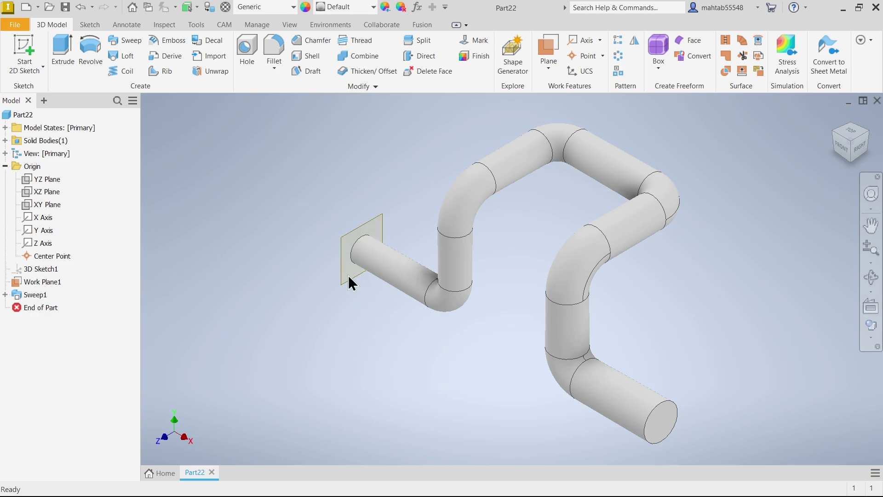
- Turn off Visibility for Work Plane1 through its right-click menu
{"action": "left_click", "coordinate": [354, 280]}
{"action": "right_click", "coordinate": [354, 286]}
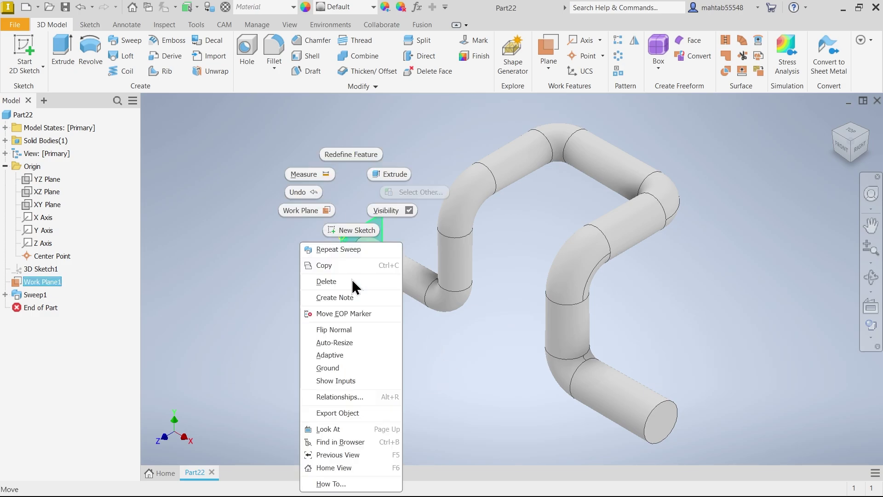
{"action": "left_click", "coordinate": [409, 211]}
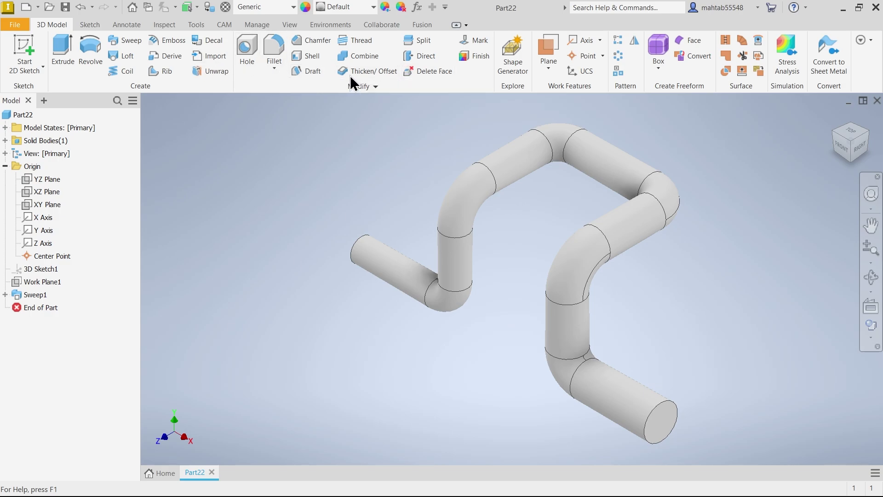
- Apply a 1 mm Shell with the far and near end faces of the pipe removed
{"action": "left_click", "coordinate": [313, 56]}
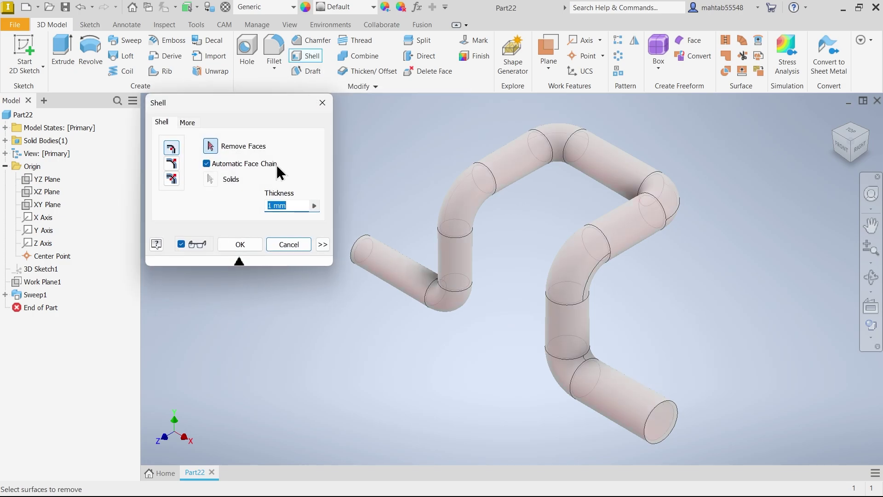
{"action": "left_click", "coordinate": [660, 436]}
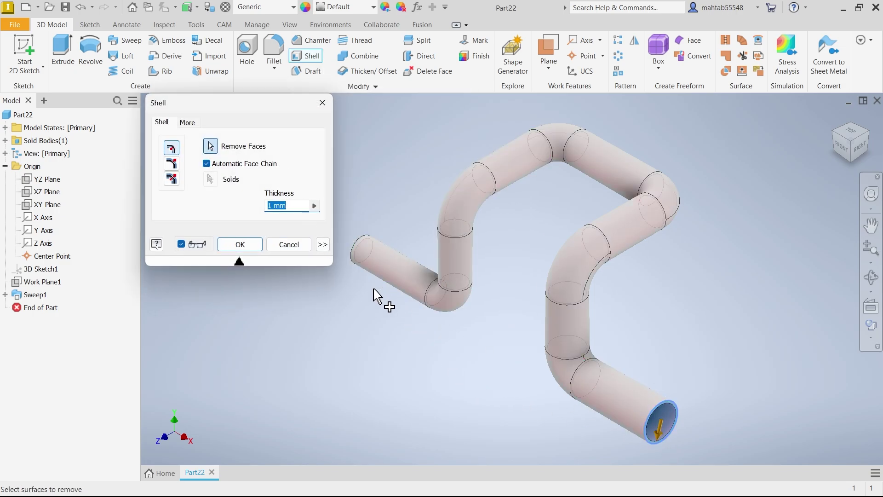
{"action": "mouse_move", "coordinate": [385, 305]}
{"action": "middle_mouse_down", "text": "shift"}
{"action": "mouse_move", "coordinate": [393, 297]}
{"action": "mouse_move", "coordinate": [468, 339]}
{"action": "mouse_move", "coordinate": [399, 310]}
{"action": "middle_mouse_up", "text": "shift"}
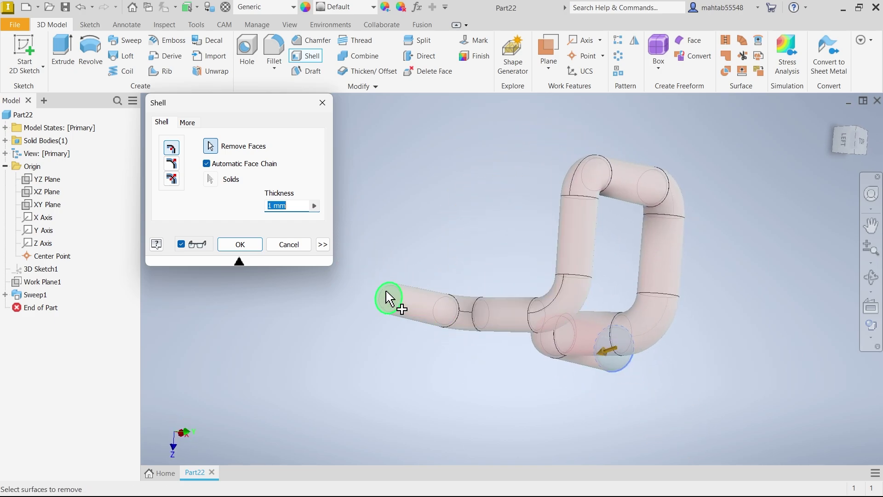
{"action": "left_click", "coordinate": [389, 303]}
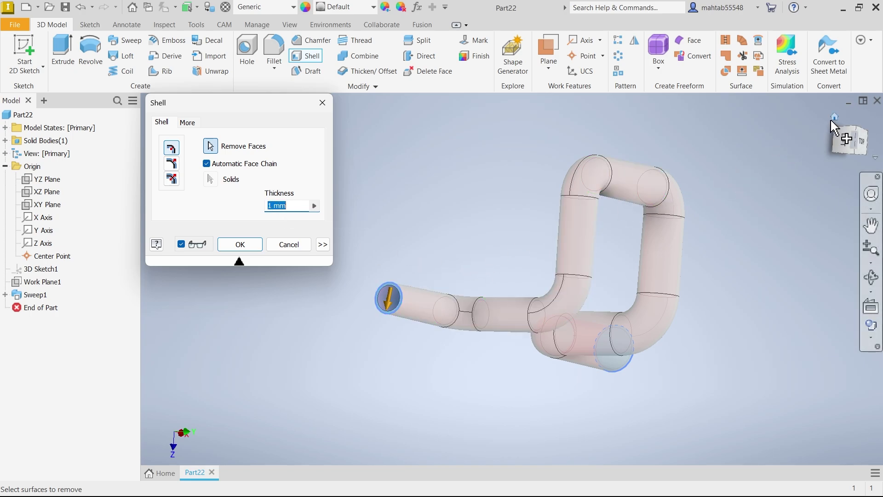
{"action": "left_click", "coordinate": [835, 118]}
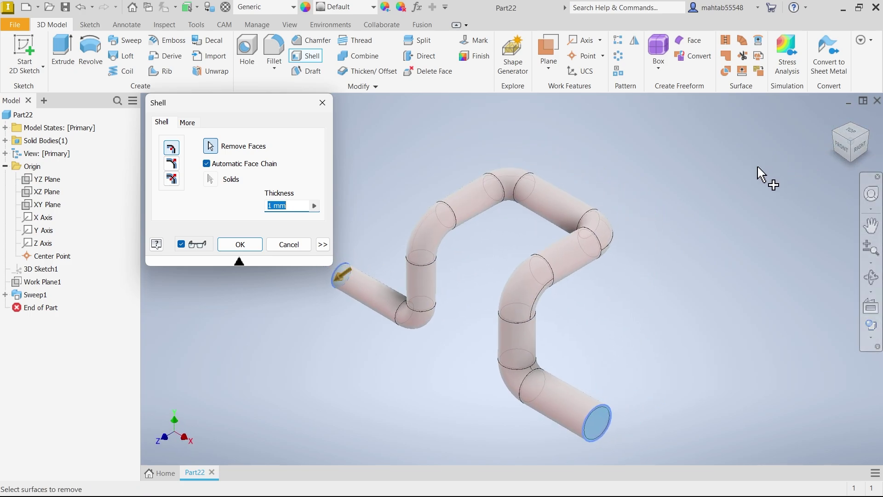
{"action": "left_click", "coordinate": [227, 243]}
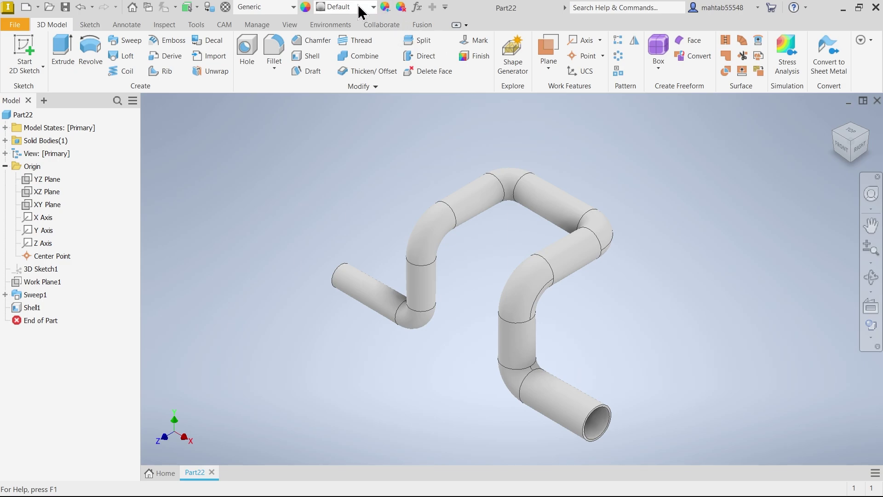
{"action": "left_click", "coordinate": [363, 74]}
- Pick Light Red from the appearance list to colour the pipe
{"action": "scroll", "coordinate": [319, 200], "scroll_direction": "down", "scroll_amount": 5}
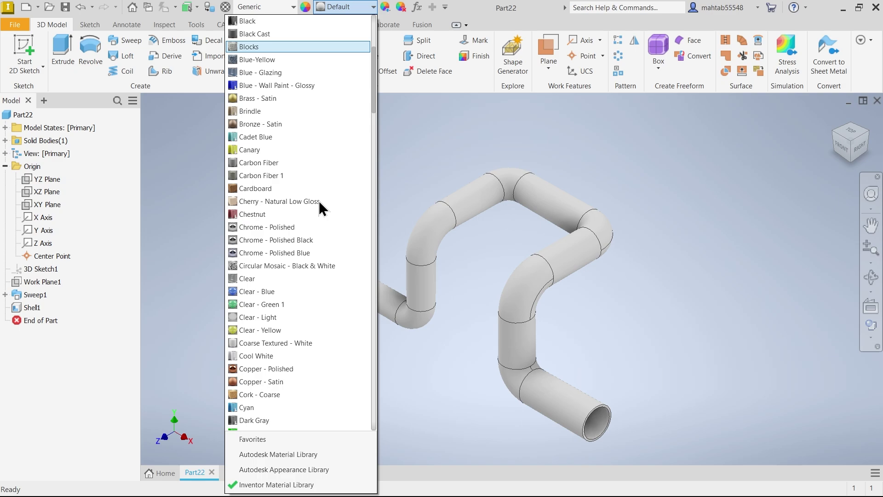
{"action": "scroll", "coordinate": [319, 201], "scroll_direction": "down", "scroll_amount": 20}
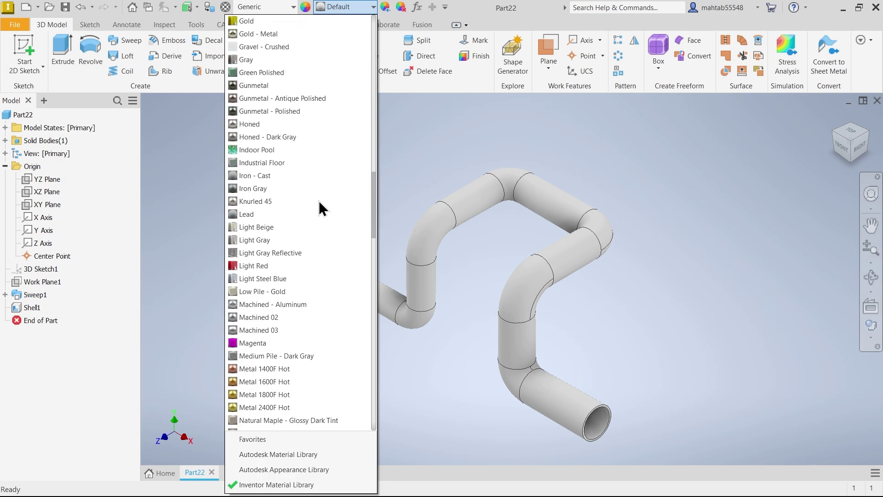
{"action": "scroll", "coordinate": [320, 205], "scroll_direction": "down", "scroll_amount": 4}
{"action": "left_click", "coordinate": [243, 227]}
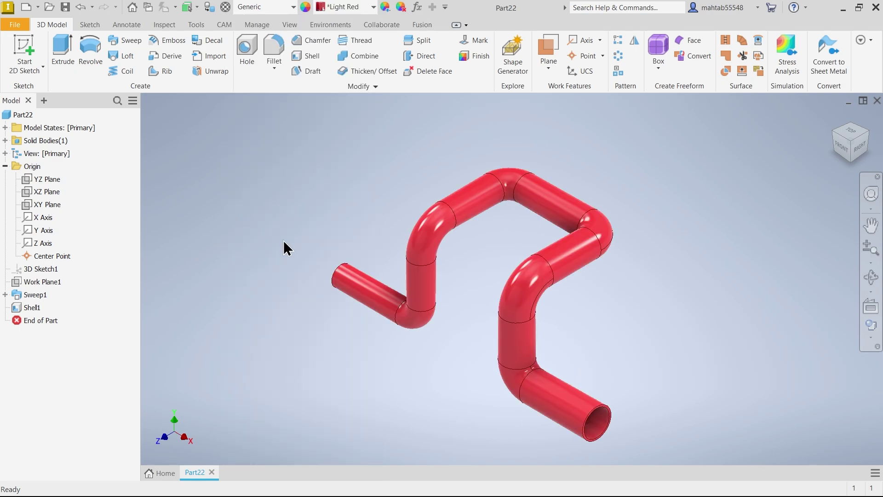
{"action": "scroll", "coordinate": [515, 345], "scroll_direction": "up", "scroll_amount": 3}
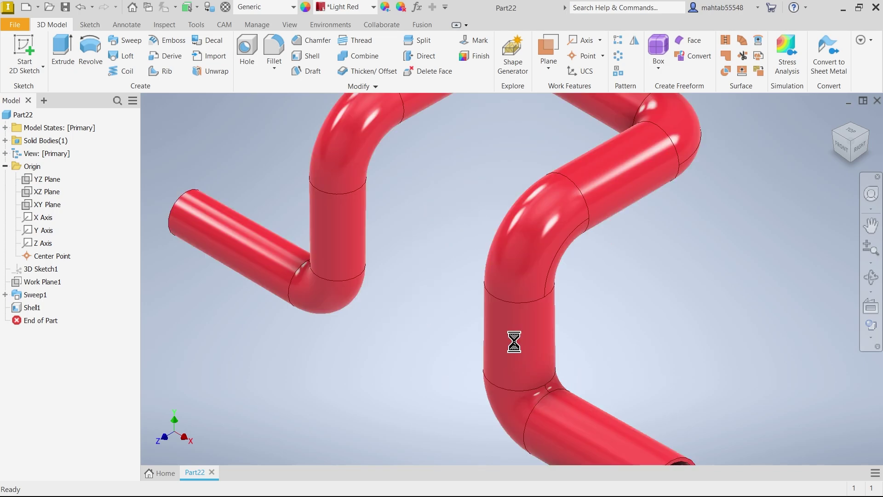
{"action": "scroll", "coordinate": [514, 344], "scroll_direction": "down", "scroll_amount": 3}
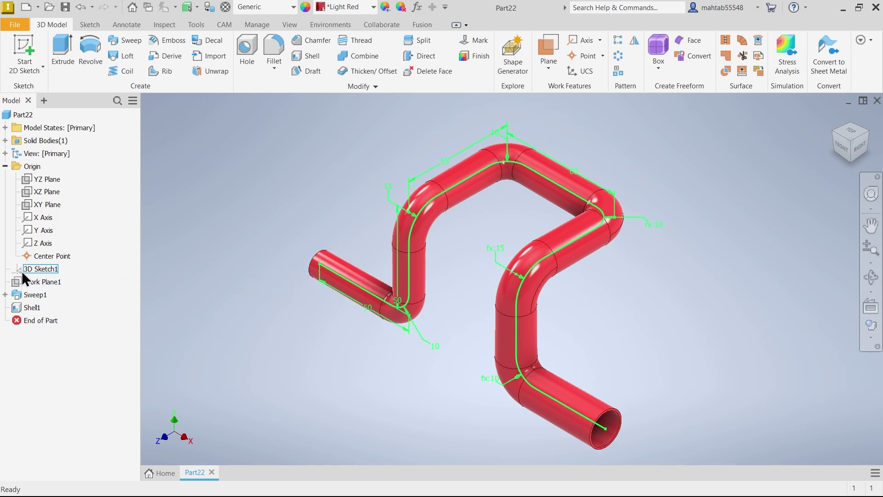
- Make 3D Sketch1's dimensions visible via its Visibility option in the browser
{"action": "left_click", "coordinate": [36, 270]}
{"action": "right_click", "coordinate": [36, 269]}
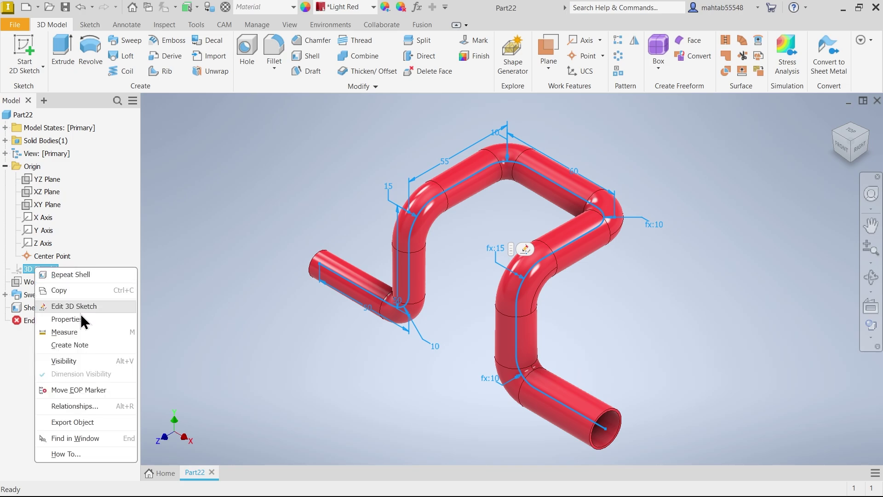
{"action": "left_click", "coordinate": [73, 362]}
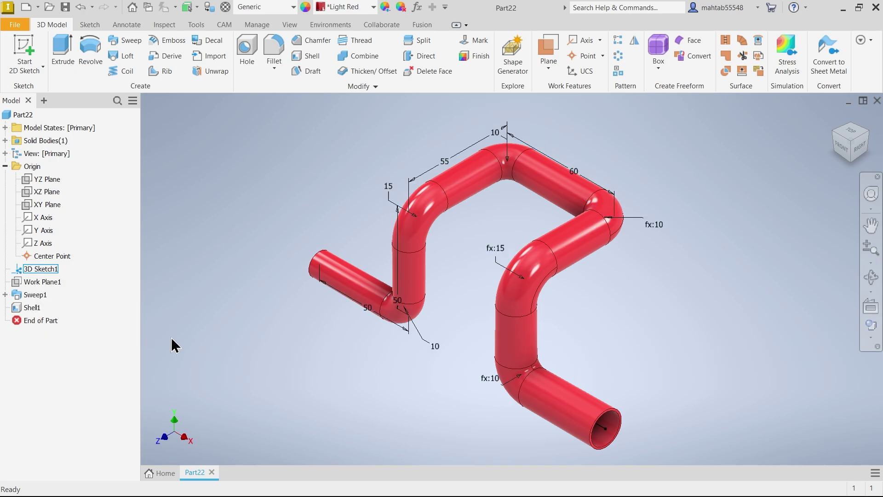
- Drag the 50, lower bend, 55, 60, fx:10 and 15 dimensions clear of the pipe
{"action": "left_click_drag", "start_coordinate": [398, 300], "coordinate": [291, 172]}
{"action": "left_click_drag", "start_coordinate": [351, 336], "coordinate": [363, 352]}
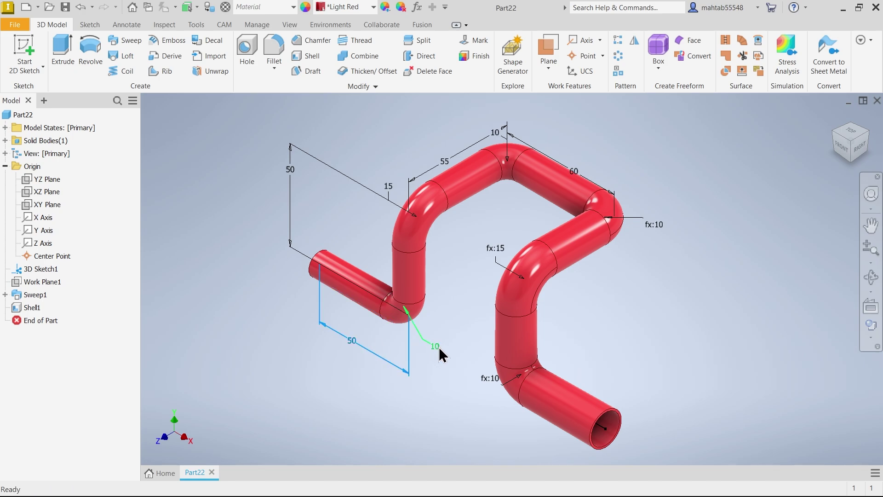
{"action": "left_click_drag", "start_coordinate": [490, 378], "coordinate": [460, 395]}
{"action": "left_click_drag", "start_coordinate": [449, 166], "coordinate": [455, 130]}
{"action": "mouse_move", "coordinate": [574, 173]}
{"action": "left_mouse_down"}
{"action": "mouse_move", "coordinate": [581, 164]}
{"action": "mouse_move", "coordinate": [572, 172]}
{"action": "left_mouse_up"}
{"action": "left_click_drag", "start_coordinate": [658, 227], "coordinate": [675, 228]}
{"action": "left_click_drag", "start_coordinate": [389, 186], "coordinate": [454, 239]}
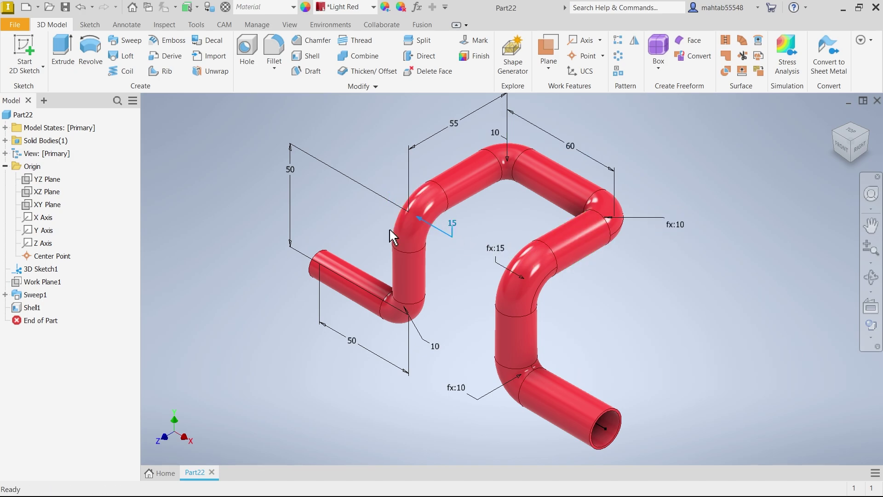